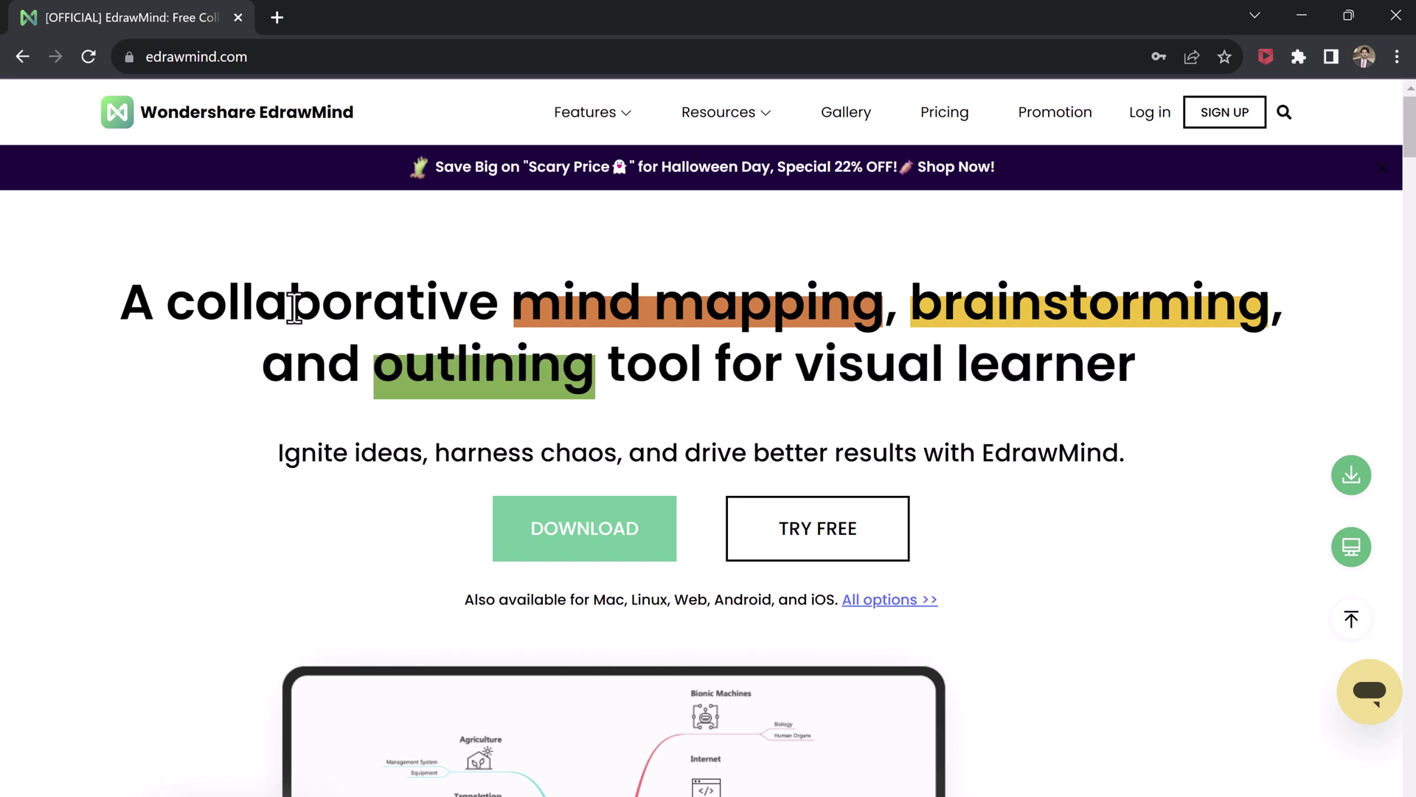
Step: Scroll through the EdrawMind Workbench to review its contents
{"action": "scroll", "coordinate": [404, 435], "scroll_direction": "down", "scroll_amount": 5}
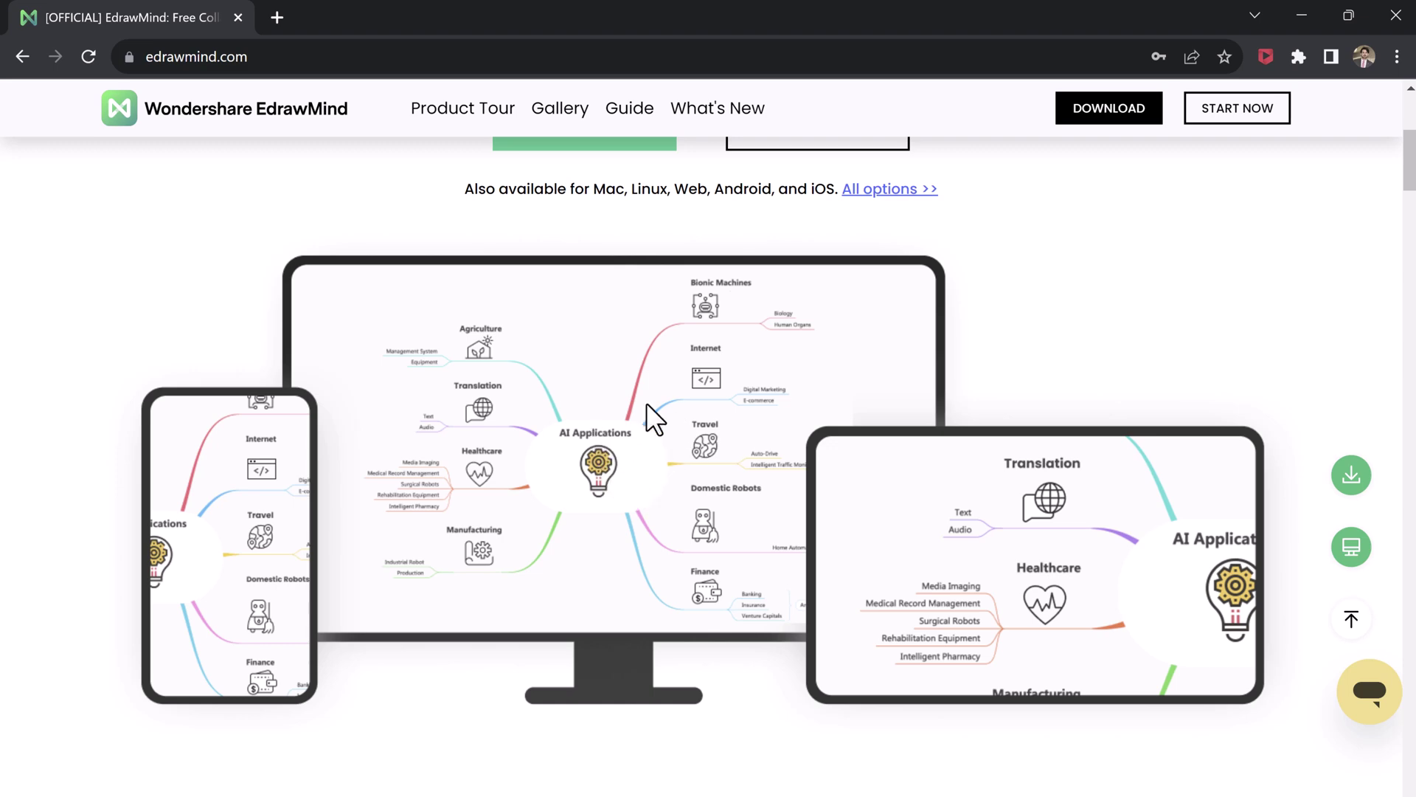
{"action": "scroll", "coordinate": [742, 548], "scroll_direction": "up", "scroll_amount": 1}
{"action": "scroll", "coordinate": [742, 549], "scroll_direction": "down", "scroll_amount": 7}
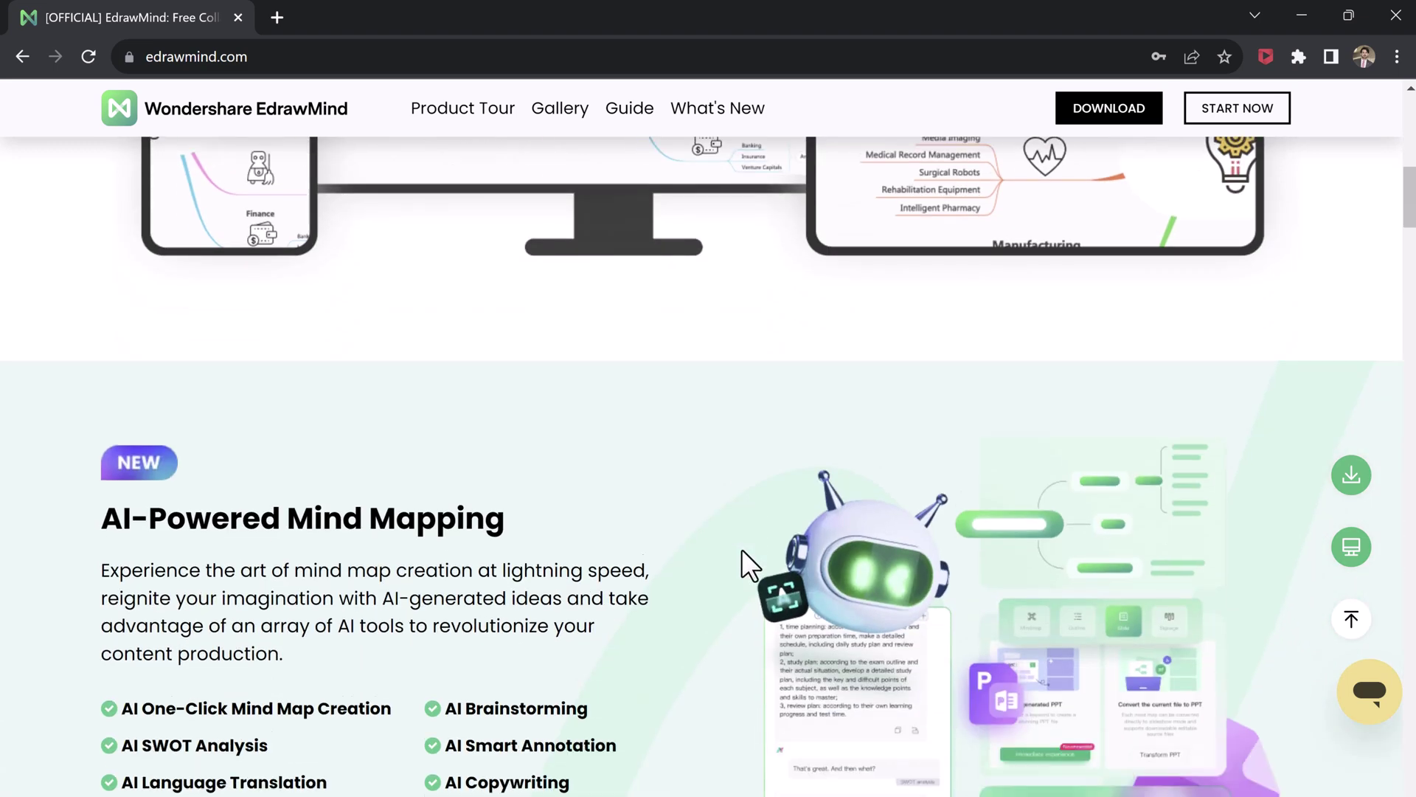
{"action": "scroll", "coordinate": [742, 549], "scroll_direction": "down", "scroll_amount": 1}
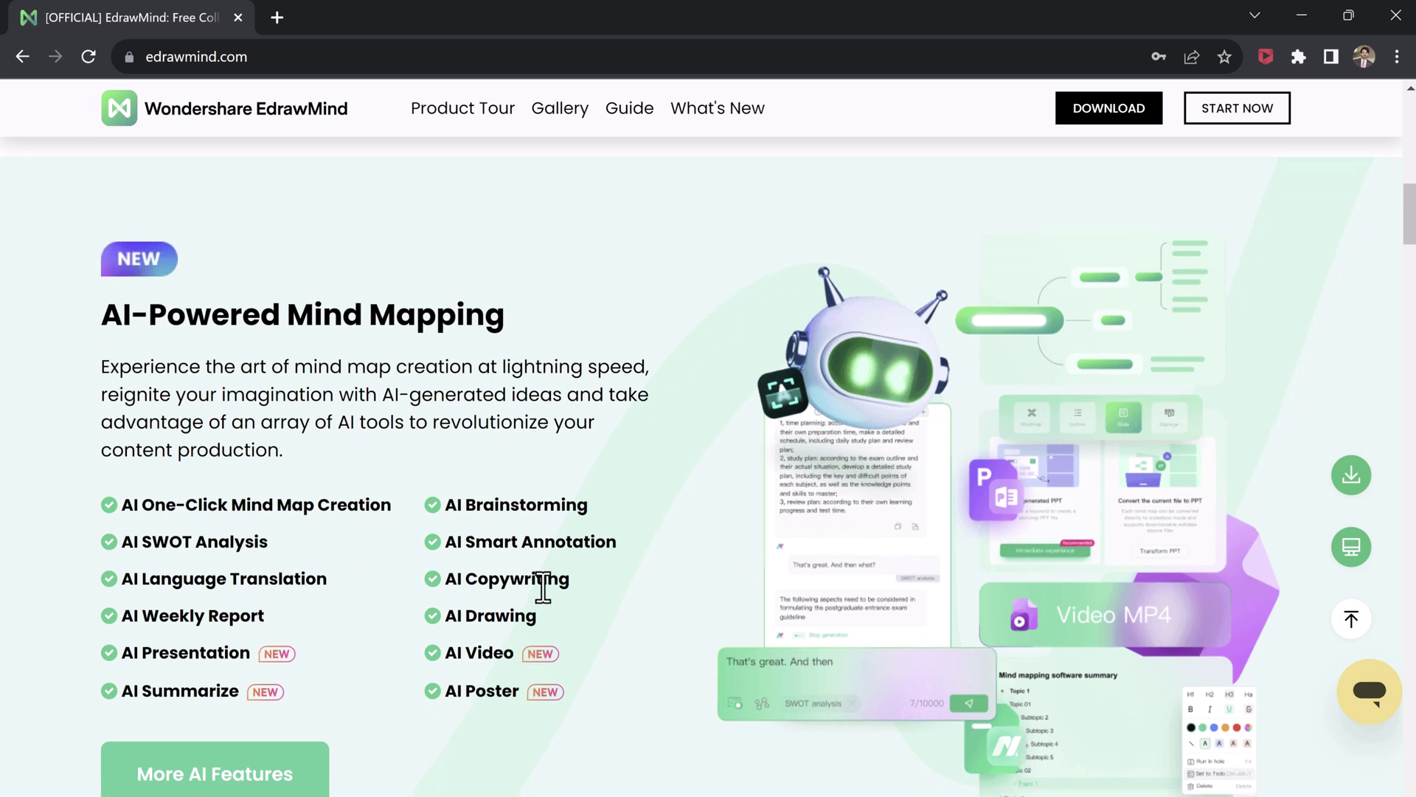
{"action": "scroll", "coordinate": [539, 568], "scroll_direction": "down", "scroll_amount": 1}
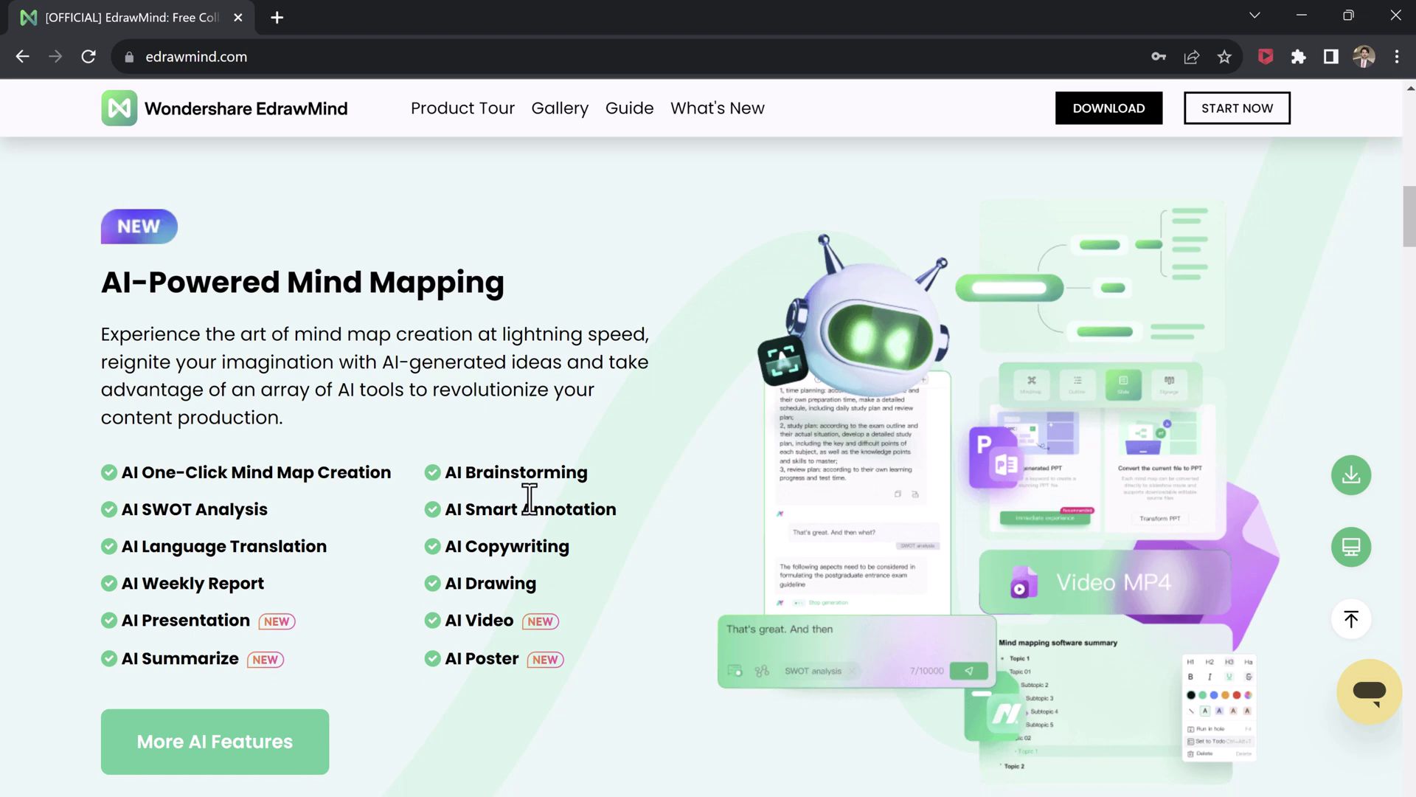
{"action": "scroll", "coordinate": [525, 495], "scroll_direction": "down", "scroll_amount": 10}
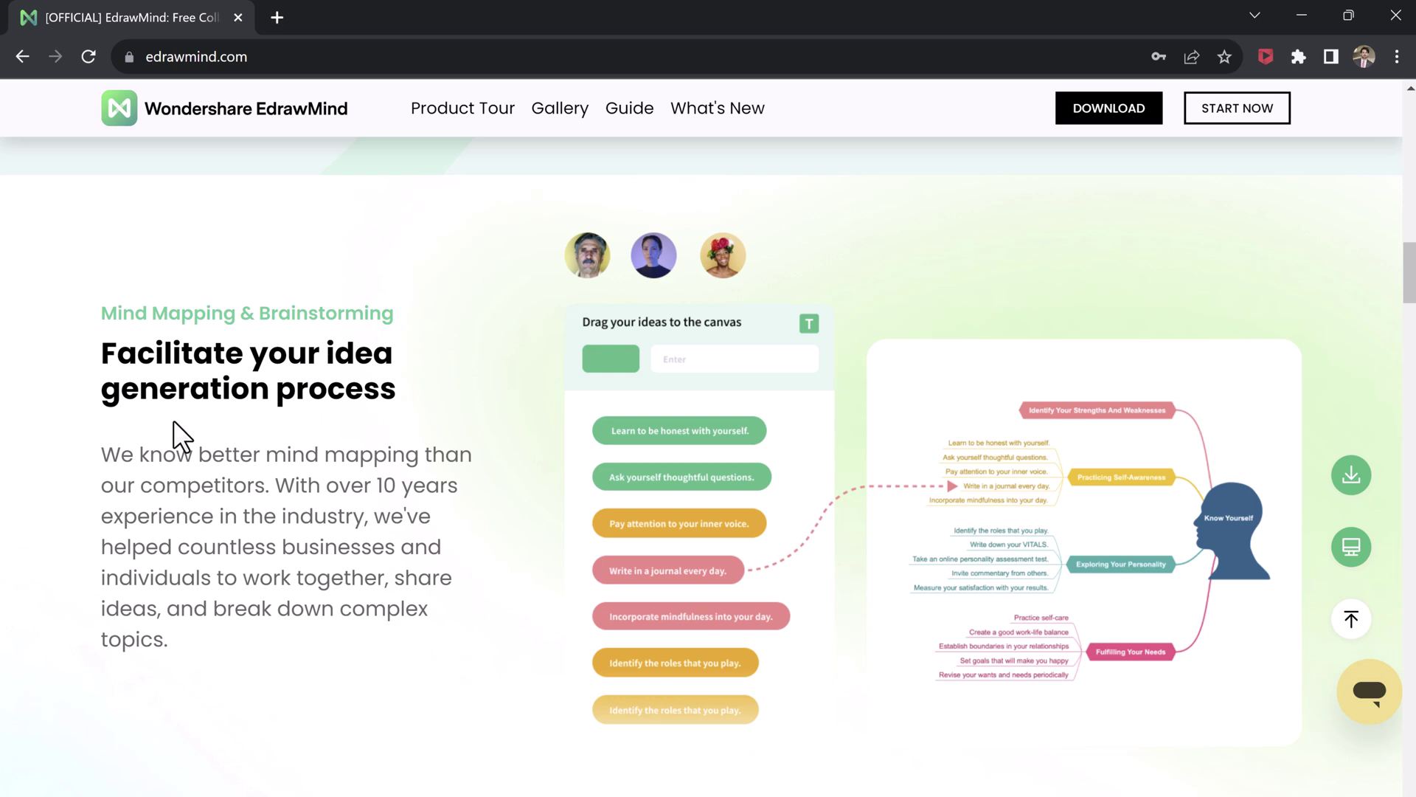
{"action": "scroll", "coordinate": [180, 484], "scroll_direction": "down", "scroll_amount": 10}
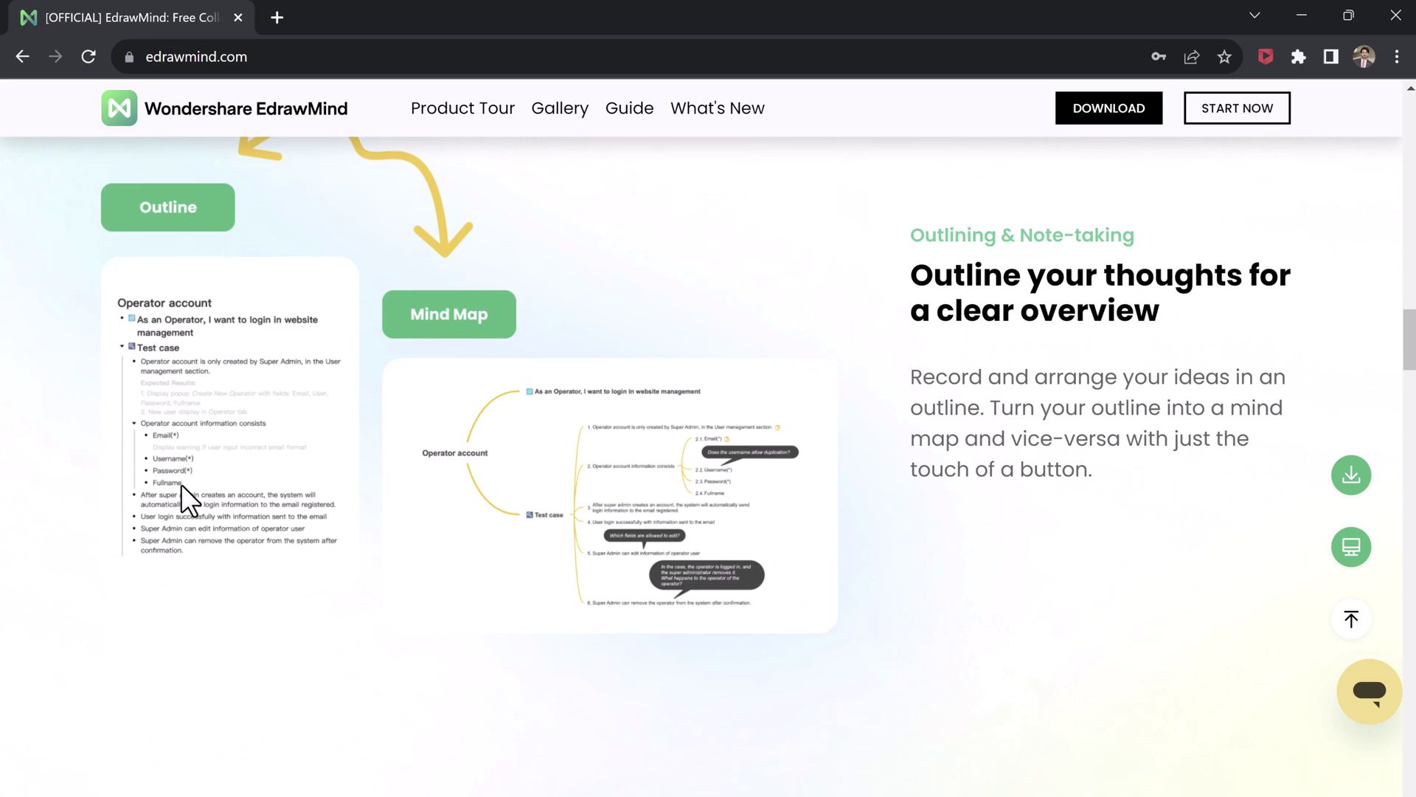
{"action": "scroll", "coordinate": [180, 484], "scroll_direction": "down", "scroll_amount": 8}
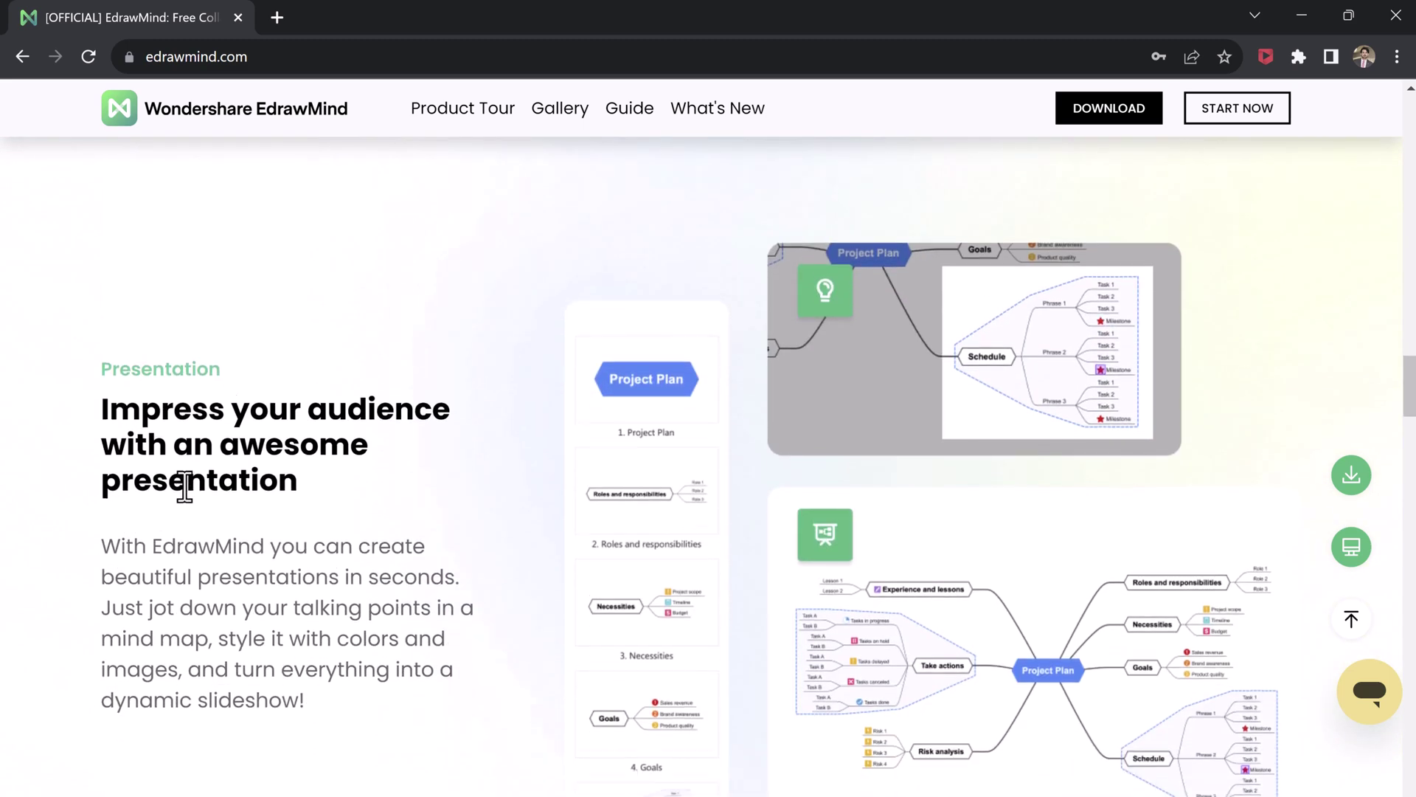
{"action": "scroll", "coordinate": [184, 487], "scroll_direction": "down", "scroll_amount": 8}
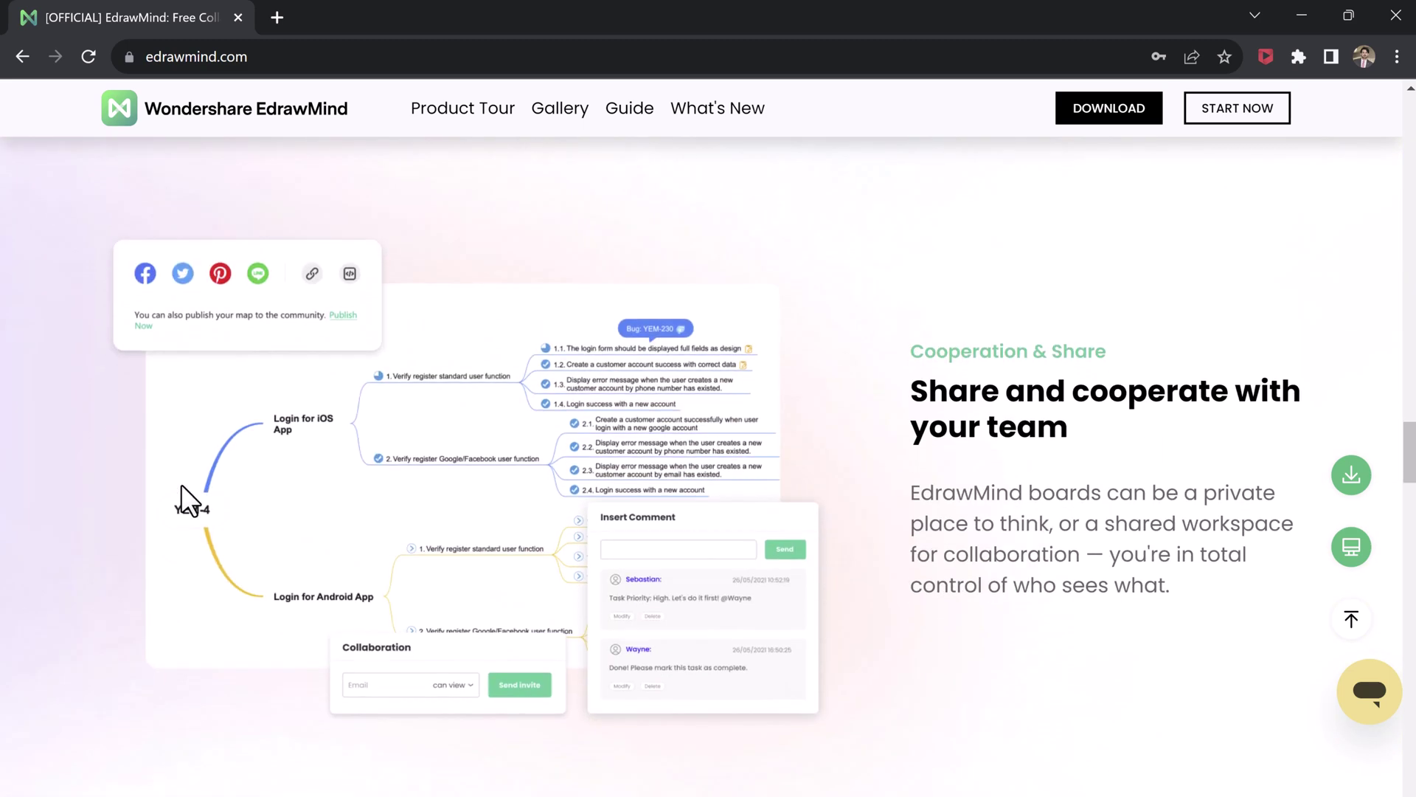
{"action": "scroll", "coordinate": [180, 484], "scroll_direction": "down", "scroll_amount": 6}
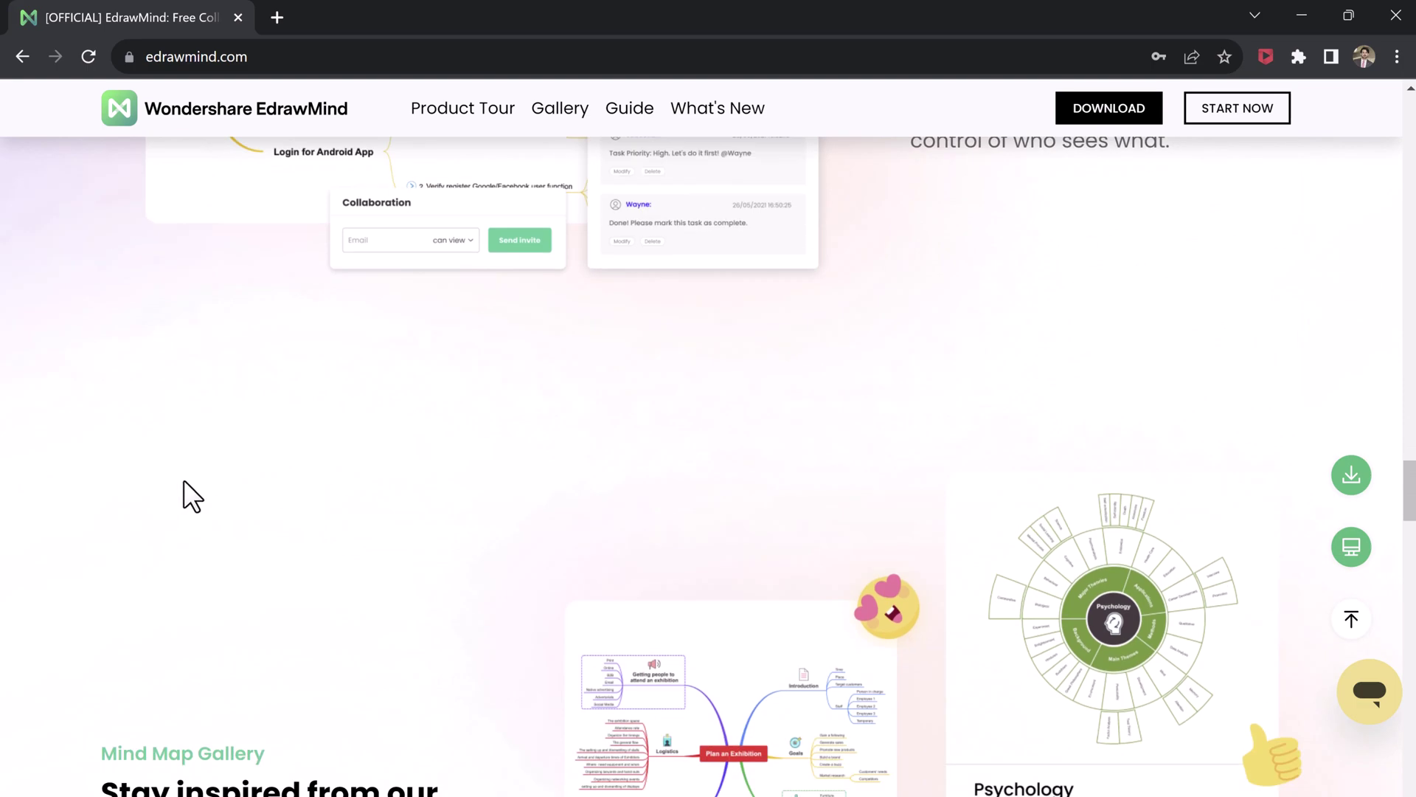
{"action": "scroll", "coordinate": [183, 481], "scroll_direction": "up", "scroll_amount": 20}
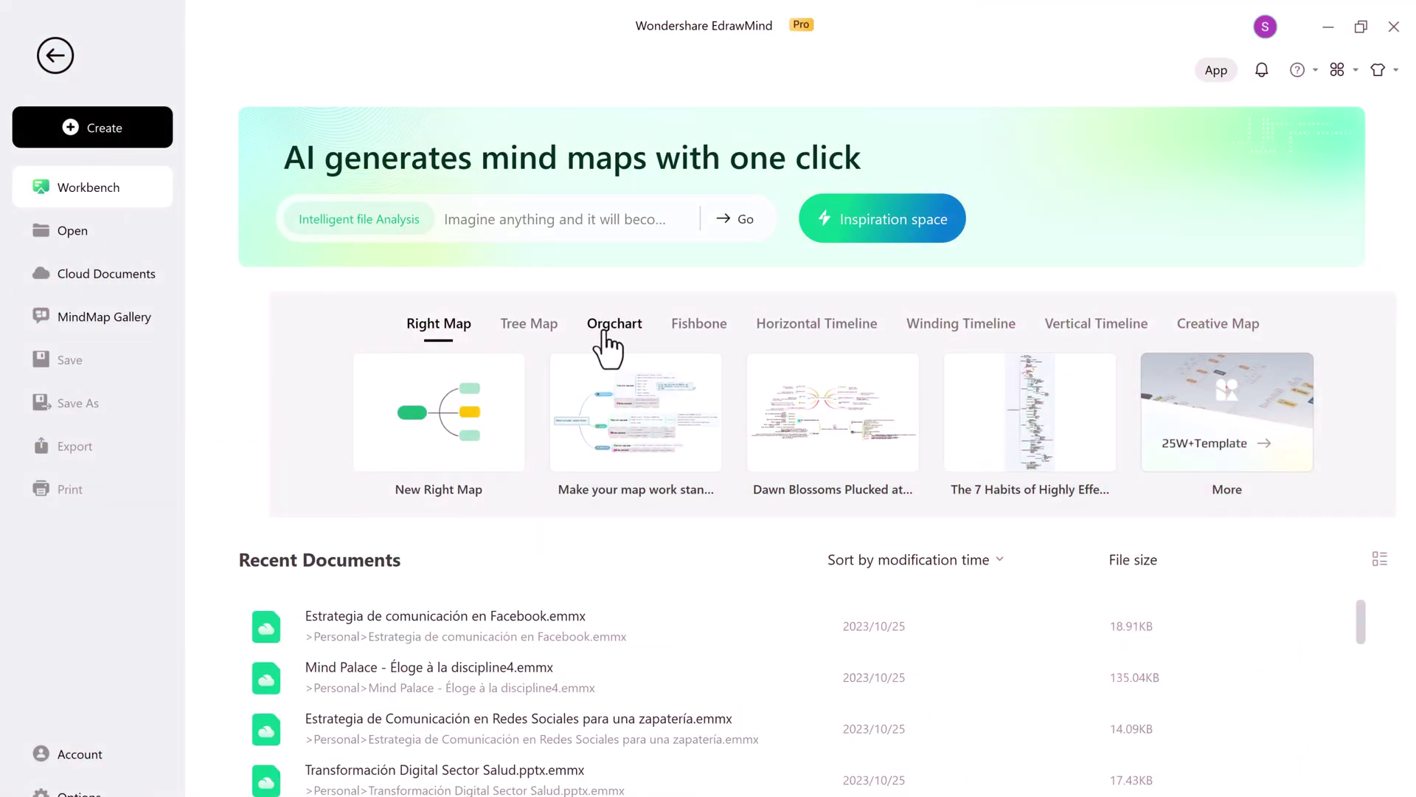
Step: Browse the Tree Map through Creative Map template categories, then return to Right Map
{"action": "left_click", "coordinate": [549, 332]}
{"action": "left_click", "coordinate": [609, 332]}
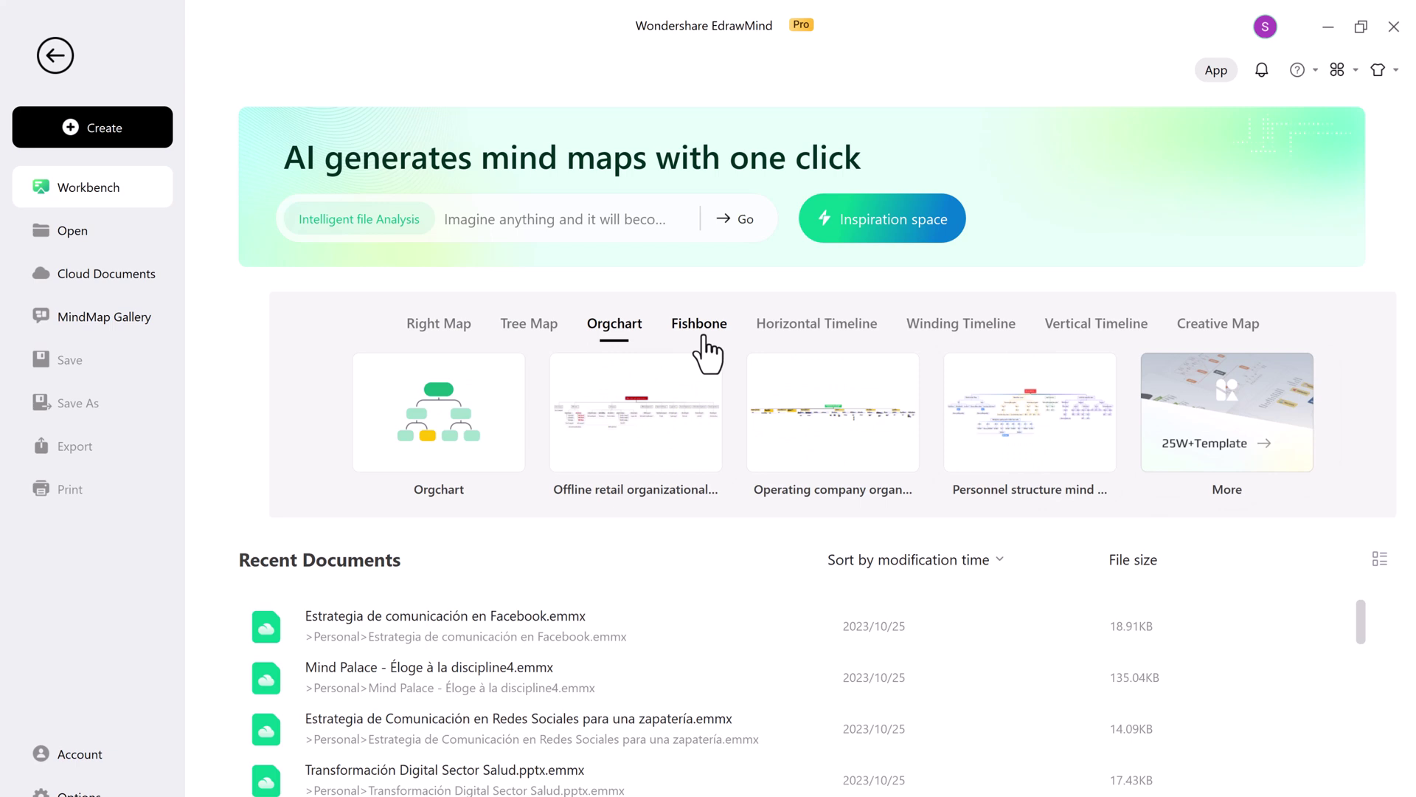
{"action": "left_click", "coordinate": [699, 334]}
{"action": "left_click", "coordinate": [807, 336]}
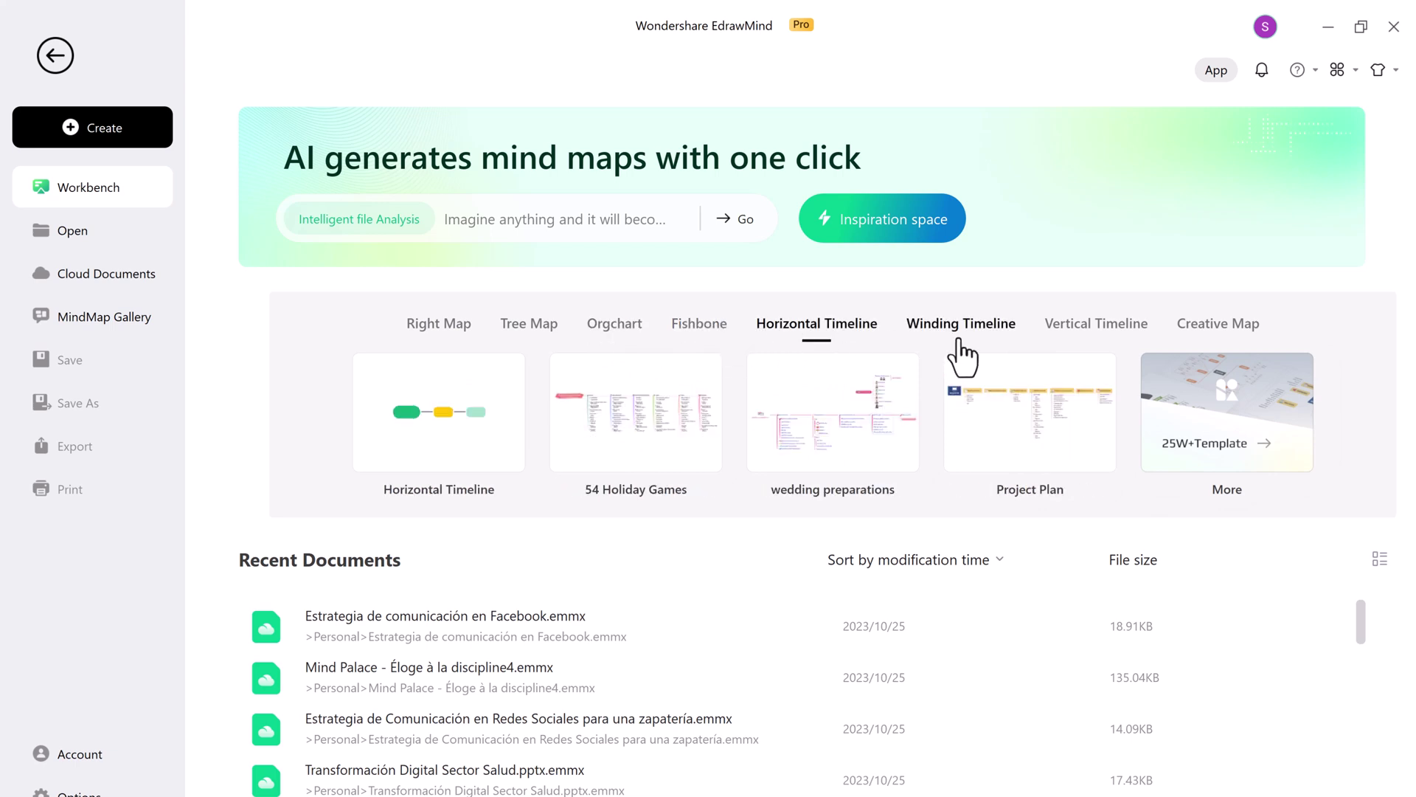
{"action": "left_click", "coordinate": [959, 338]}
{"action": "left_click", "coordinate": [1128, 336]}
{"action": "left_click", "coordinate": [1192, 333]}
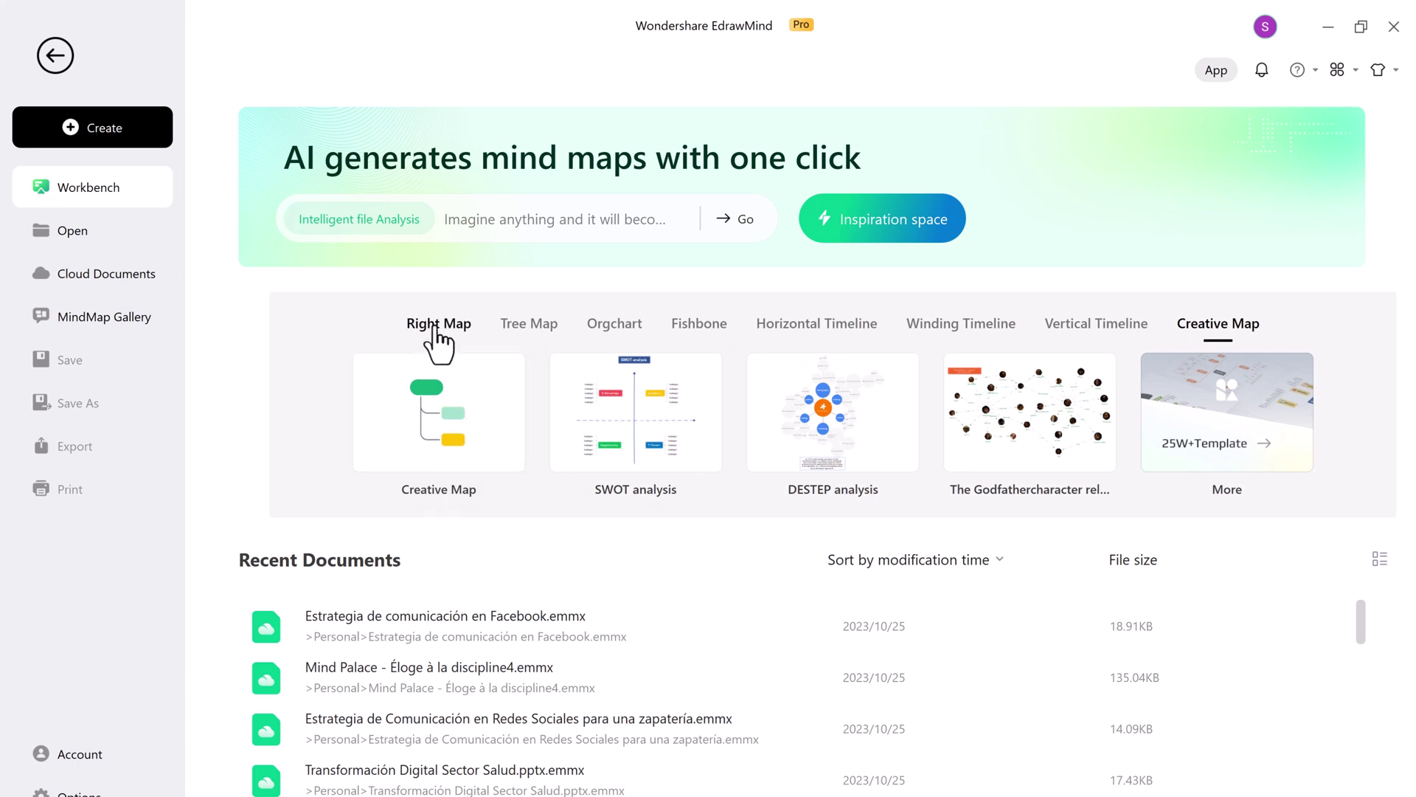
{"action": "left_click", "coordinate": [435, 328]}
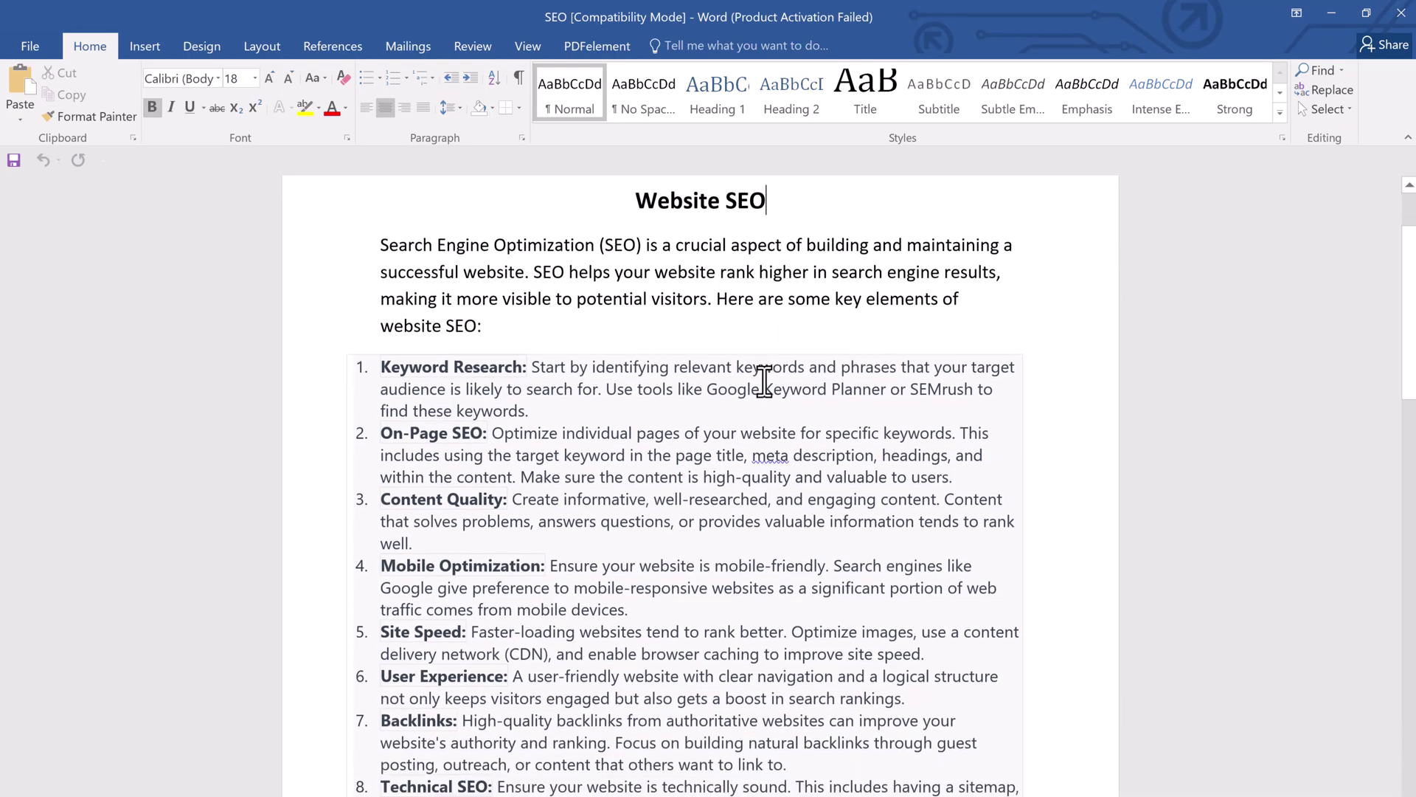
Step: Scroll through the 'Website SEO' Word document listing 13 key SEO elements
{"action": "scroll", "coordinate": [762, 376], "scroll_direction": "down", "scroll_amount": 6}
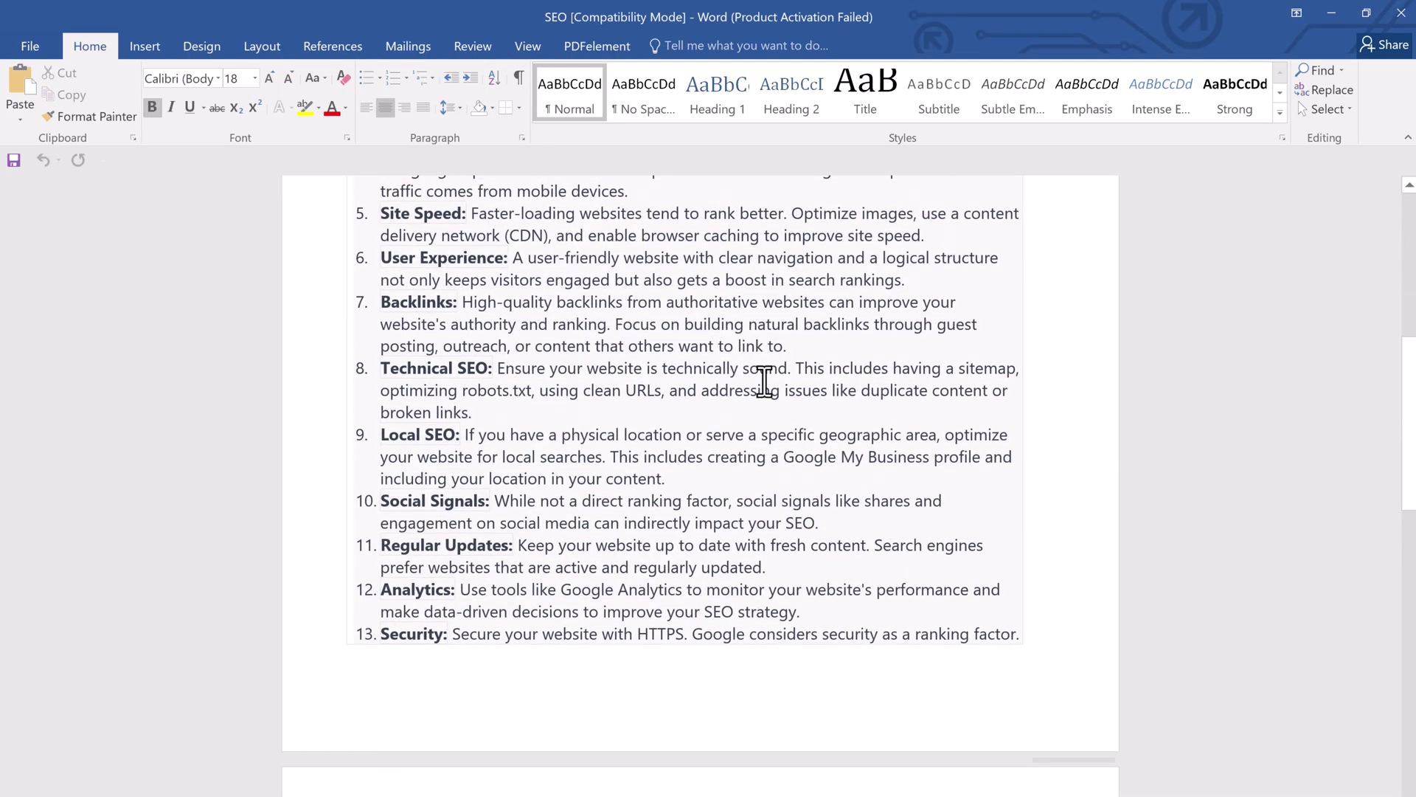
{"action": "scroll", "coordinate": [764, 381], "scroll_direction": "down", "scroll_amount": 4}
{"action": "scroll", "coordinate": [767, 383], "scroll_direction": "up", "scroll_amount": 12}
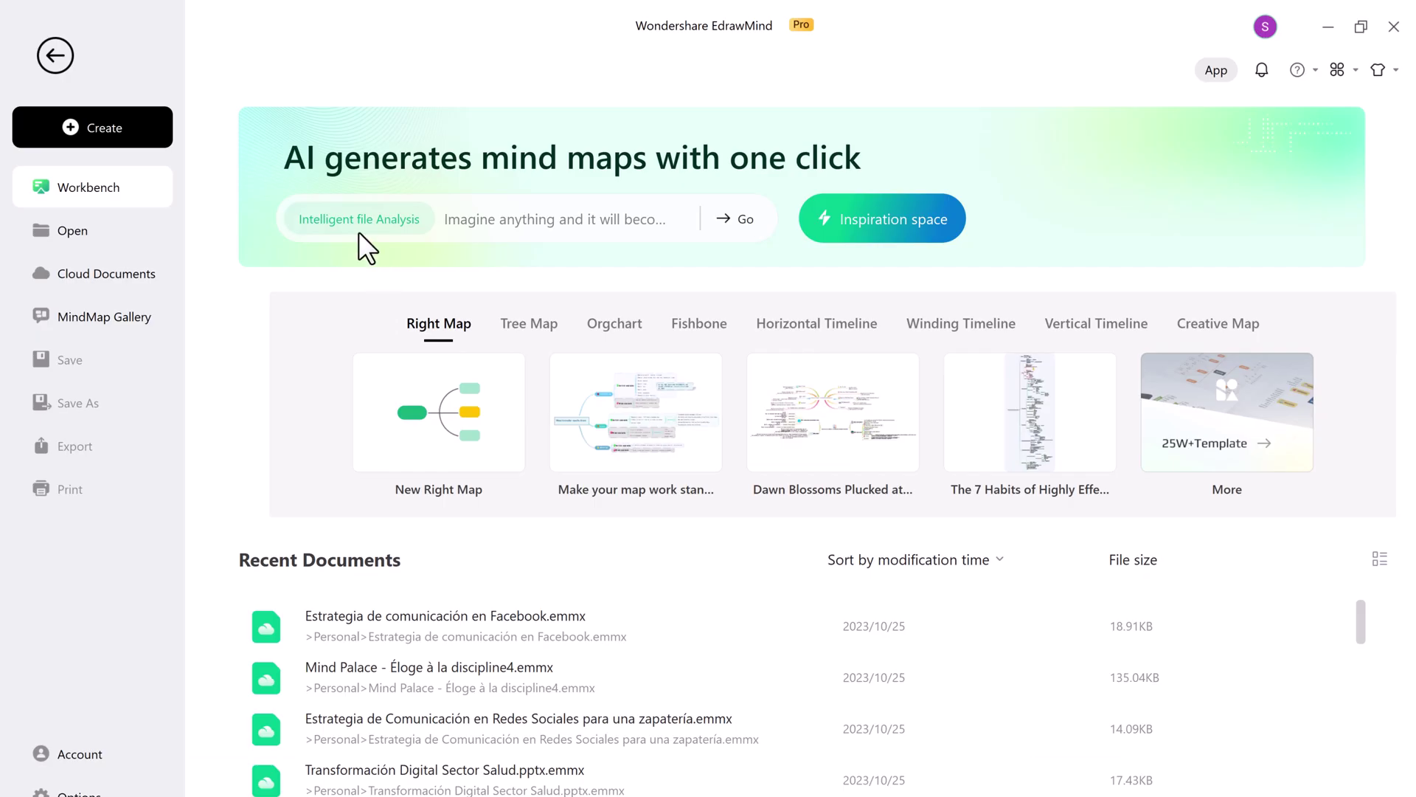
Step: Upload the SEO Word file for AI parsing into a mind map rooted at 'SEO.docx'
{"action": "left_click", "coordinate": [360, 227]}
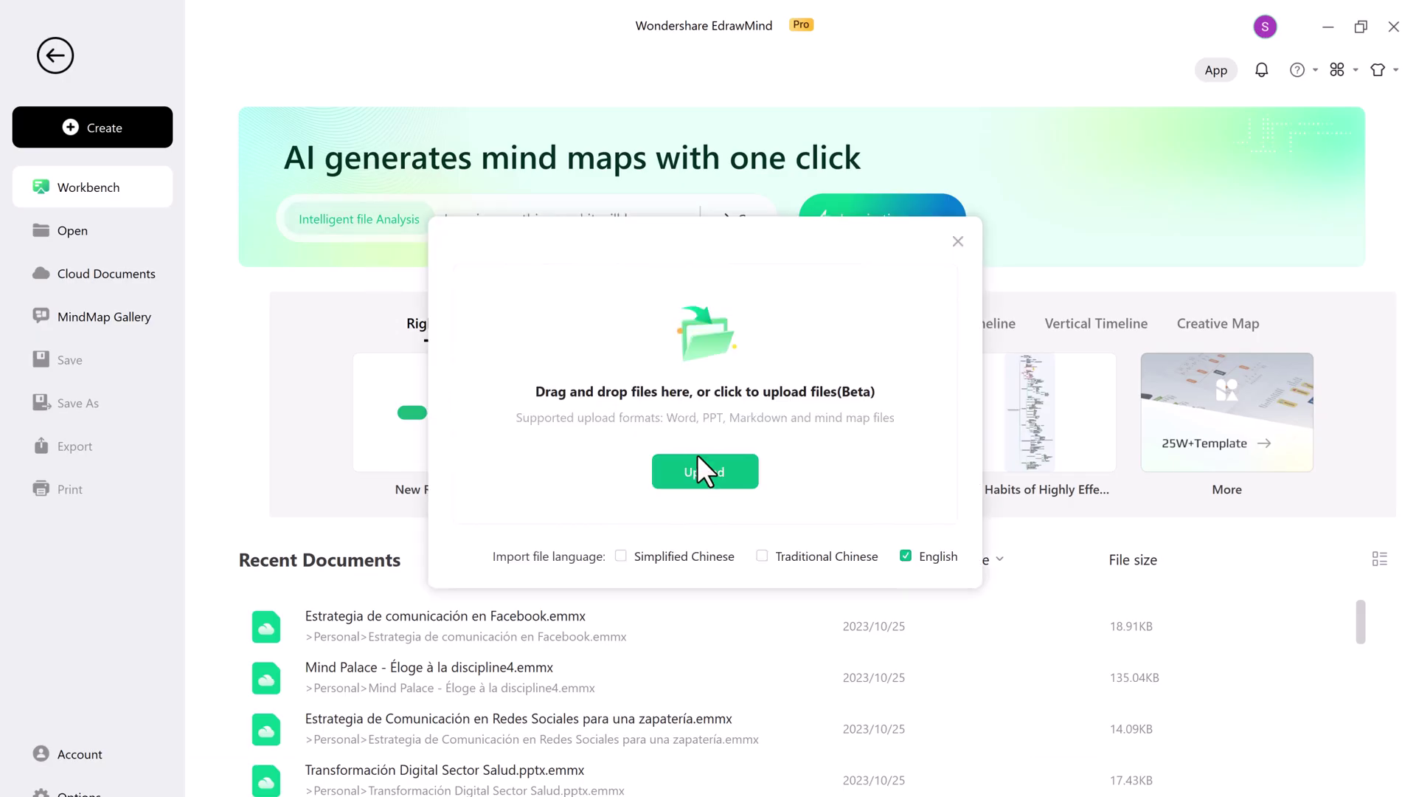
{"action": "left_click", "coordinate": [723, 481]}
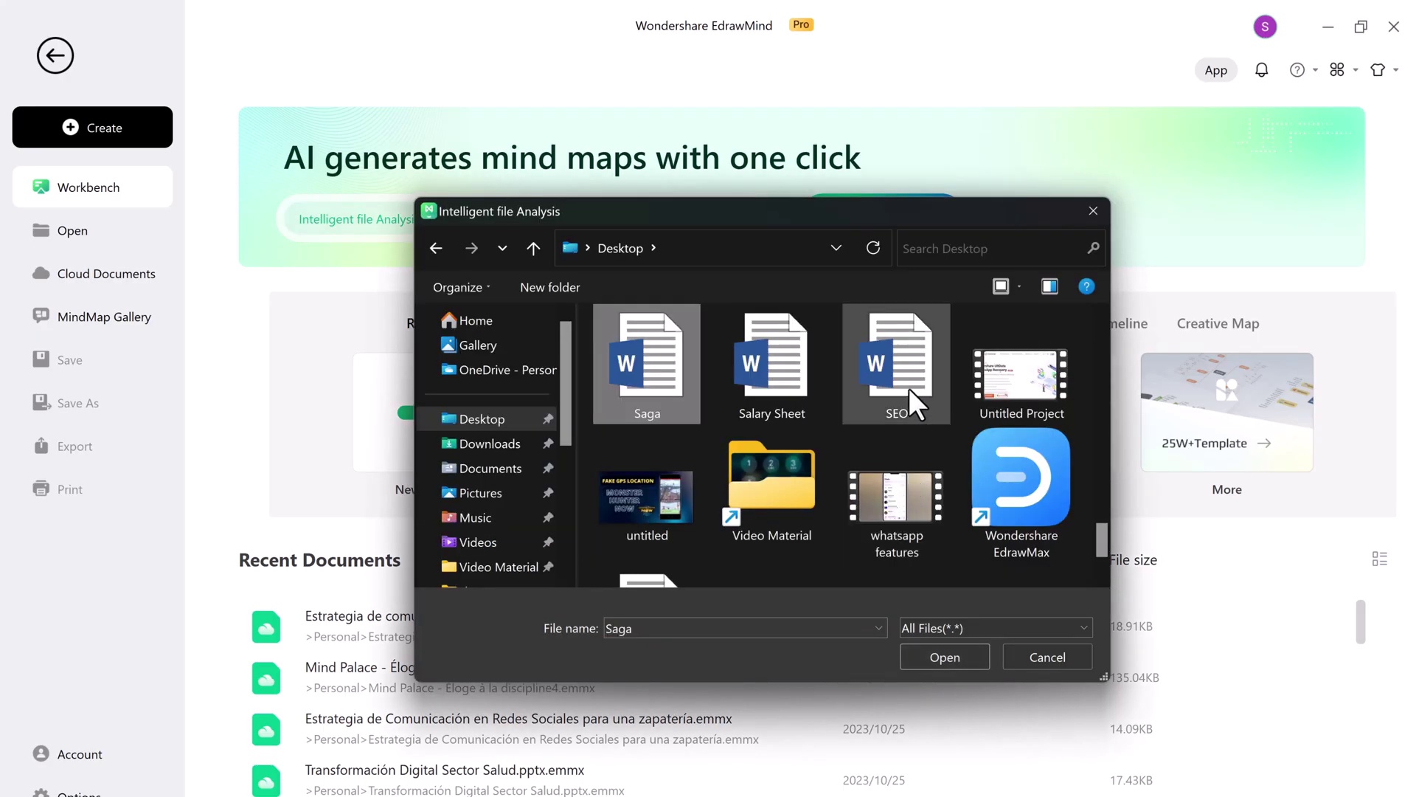
{"action": "double_click", "coordinate": [914, 405]}
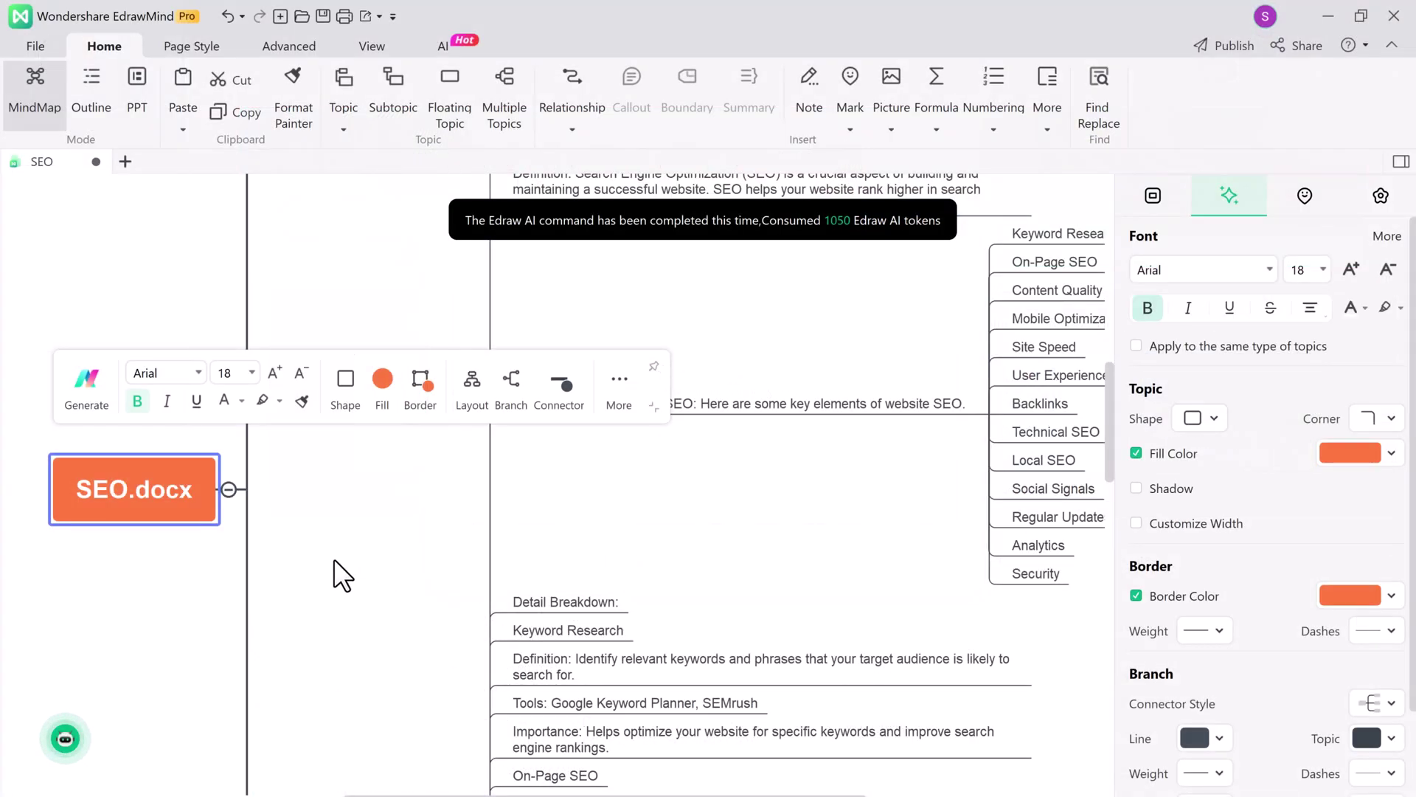
{"action": "left_click", "coordinate": [333, 559]}
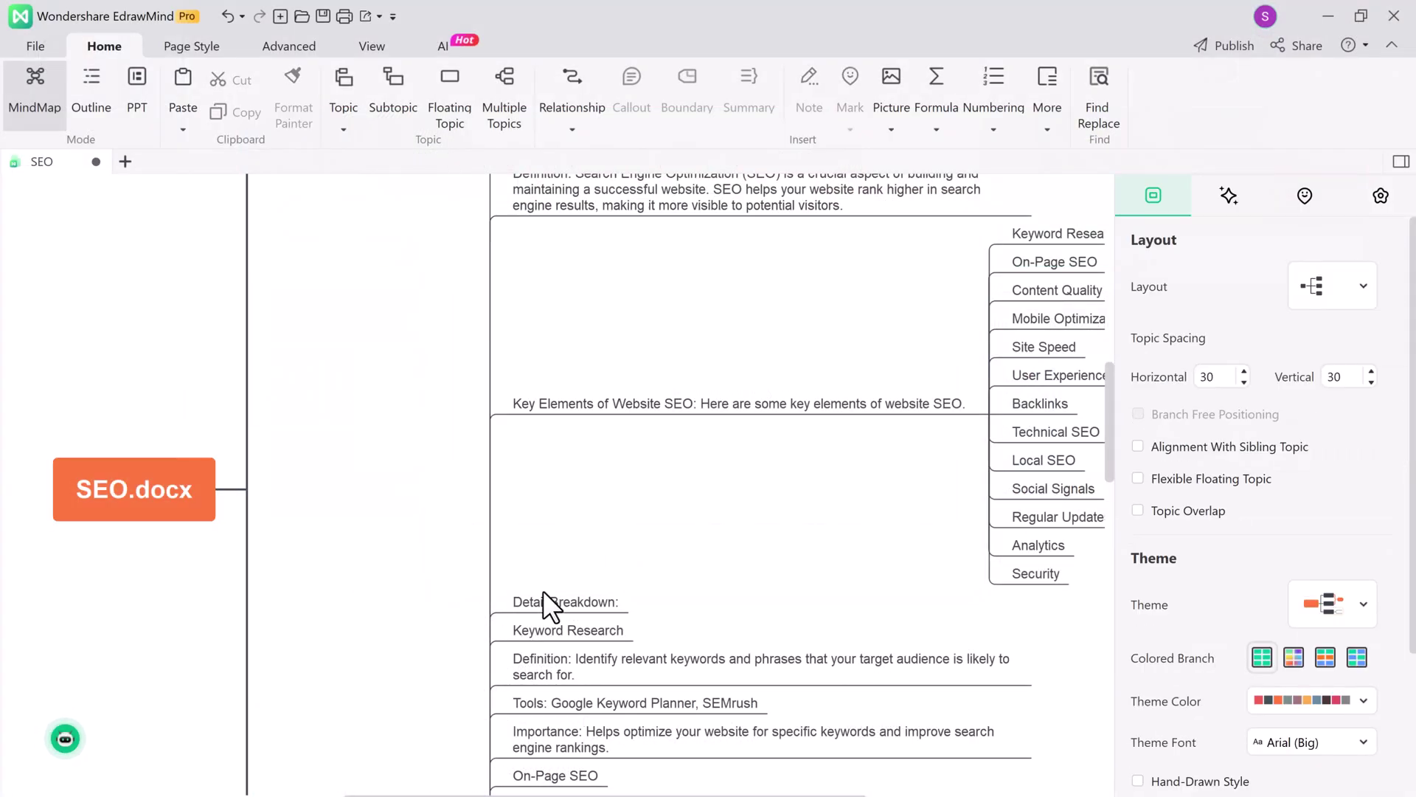
{"action": "key", "text": "ctrl+minus"}
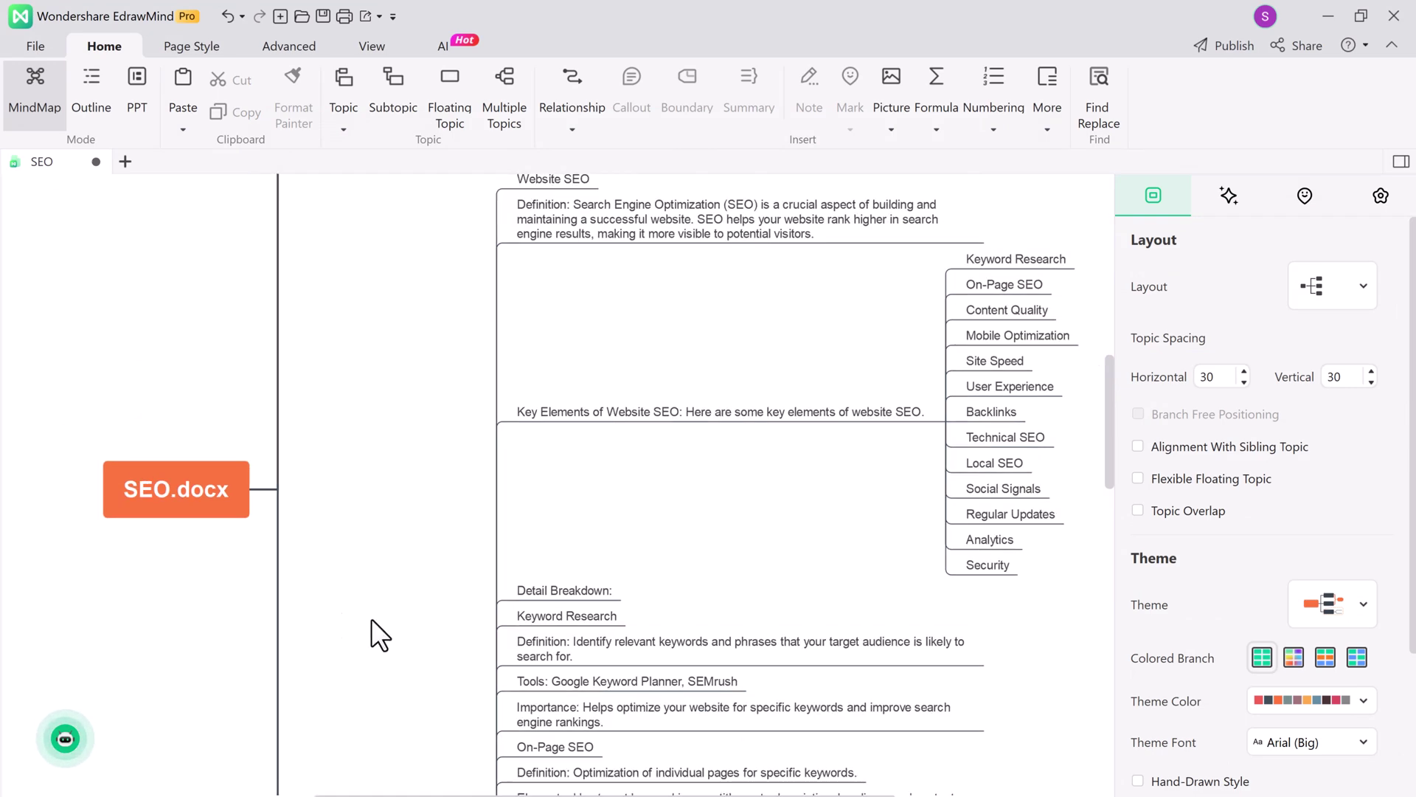
Step: Run Intelligent expansion on 'mobile optimization' to add eight numbered mobile-friendly tips
{"action": "scroll", "coordinate": [599, 465], "scroll_direction": "up", "scroll_amount": 10}
{"action": "scroll", "coordinate": [473, 462], "scroll_direction": "down", "scroll_amount": 4}
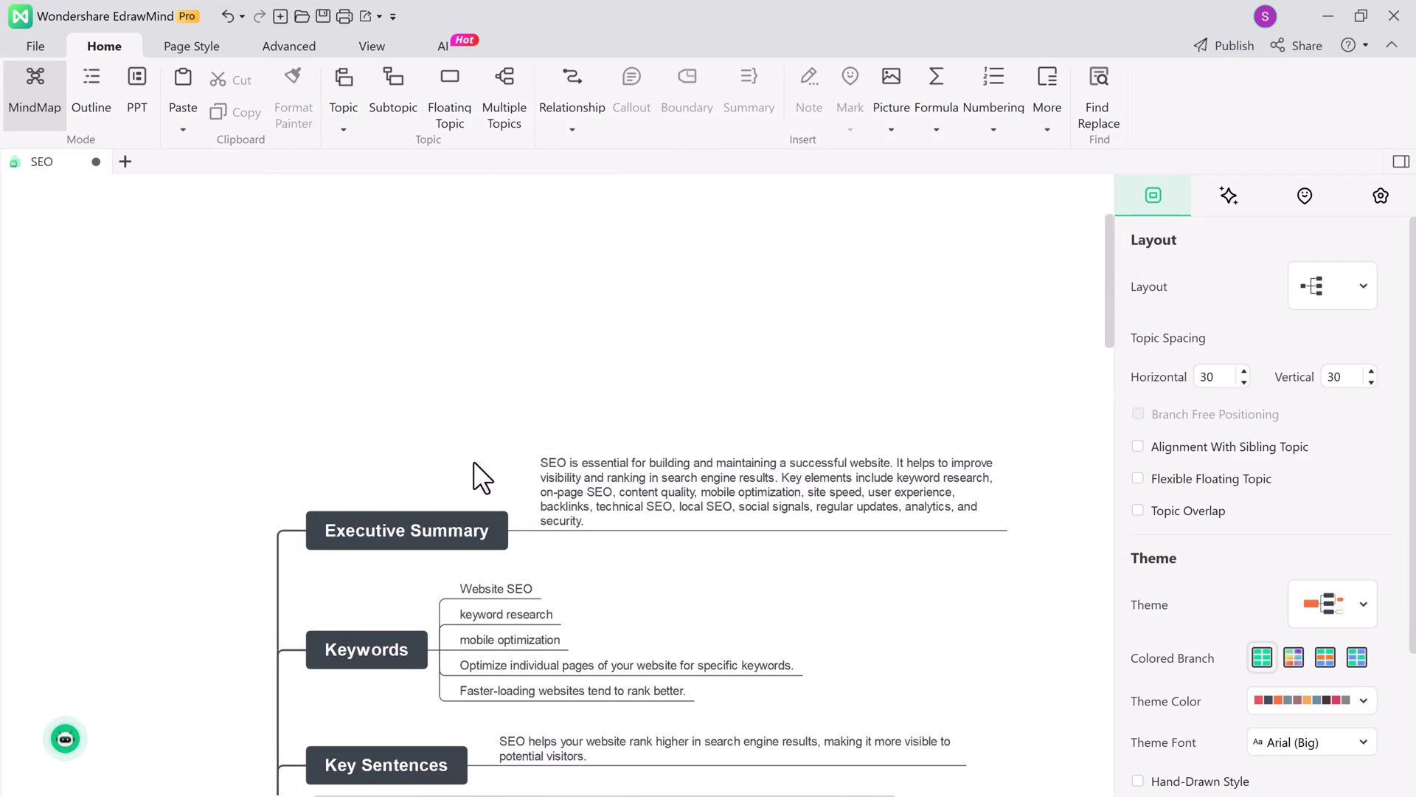
{"action": "scroll", "coordinate": [493, 410], "scroll_direction": "down", "scroll_amount": 2}
{"action": "scroll", "coordinate": [494, 410], "scroll_direction": "right", "scroll_amount": 3}
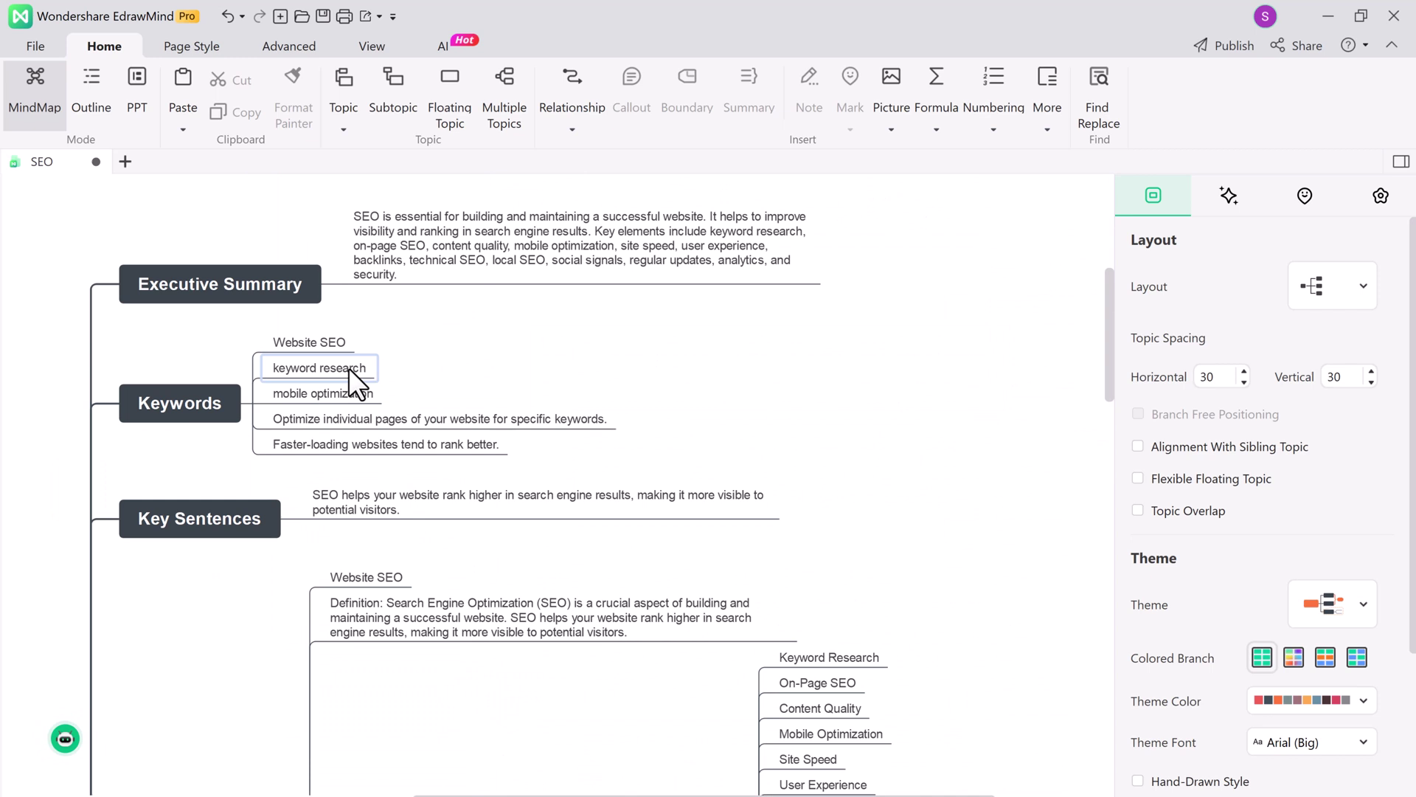
{"action": "right_click", "coordinate": [349, 394]}
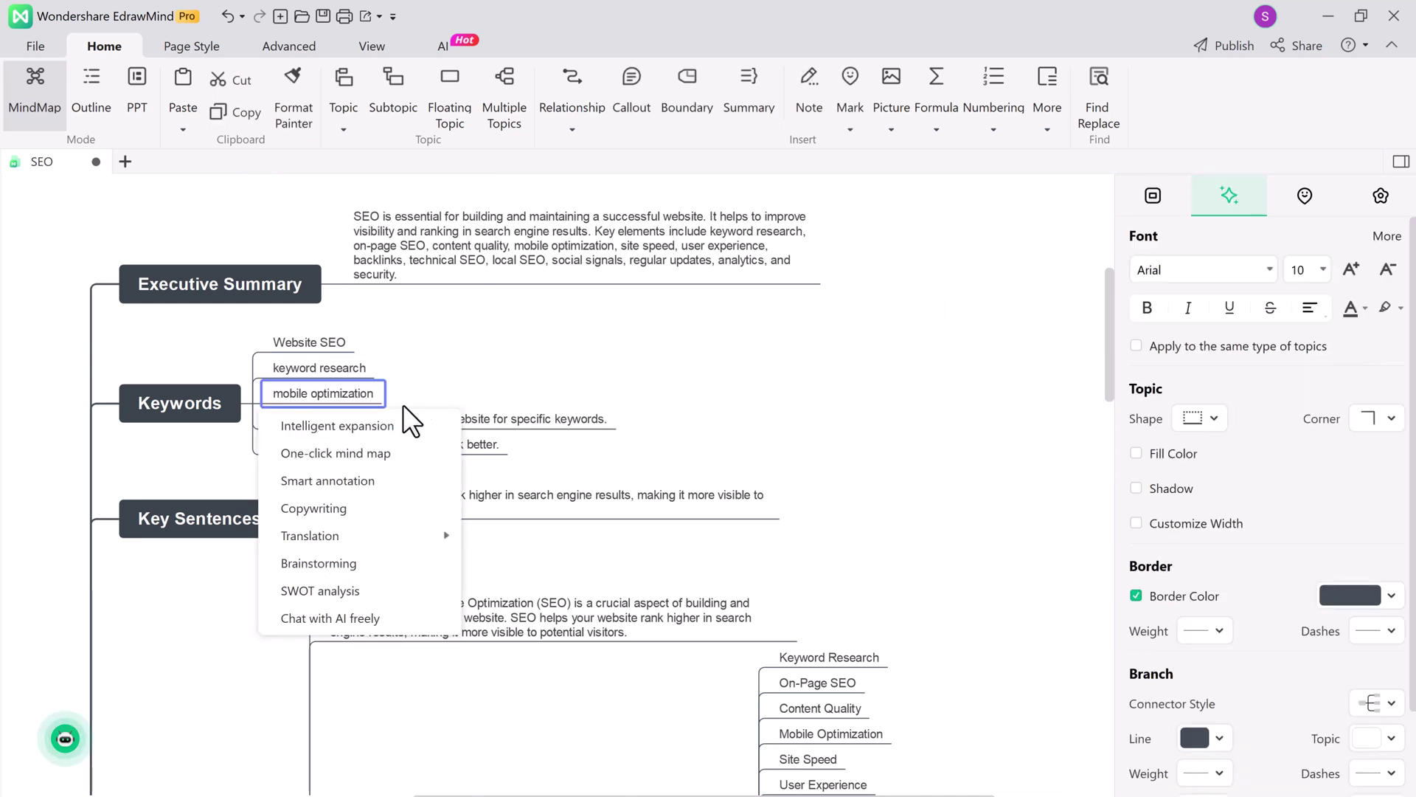
{"action": "left_click", "coordinate": [363, 427]}
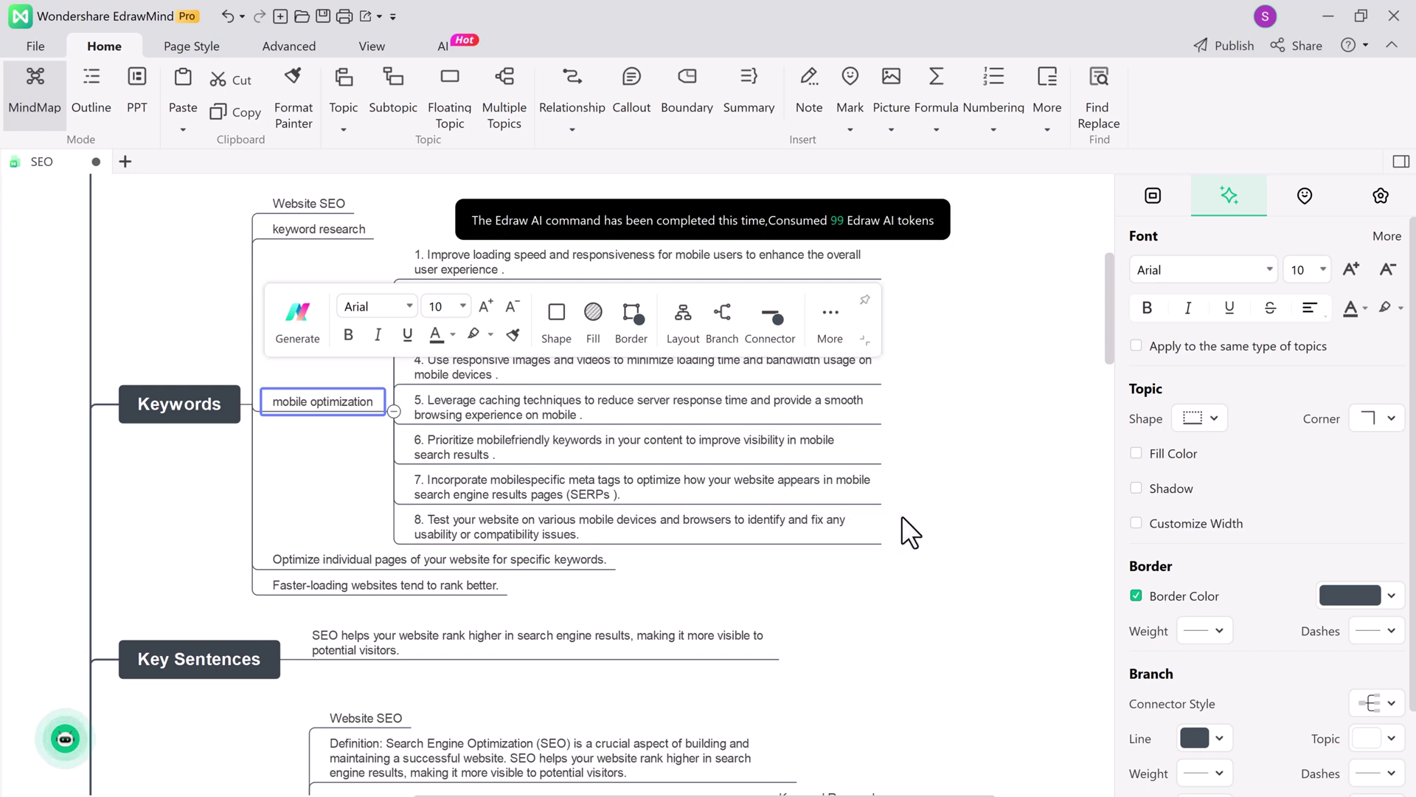
{"action": "left_click", "coordinate": [947, 515]}
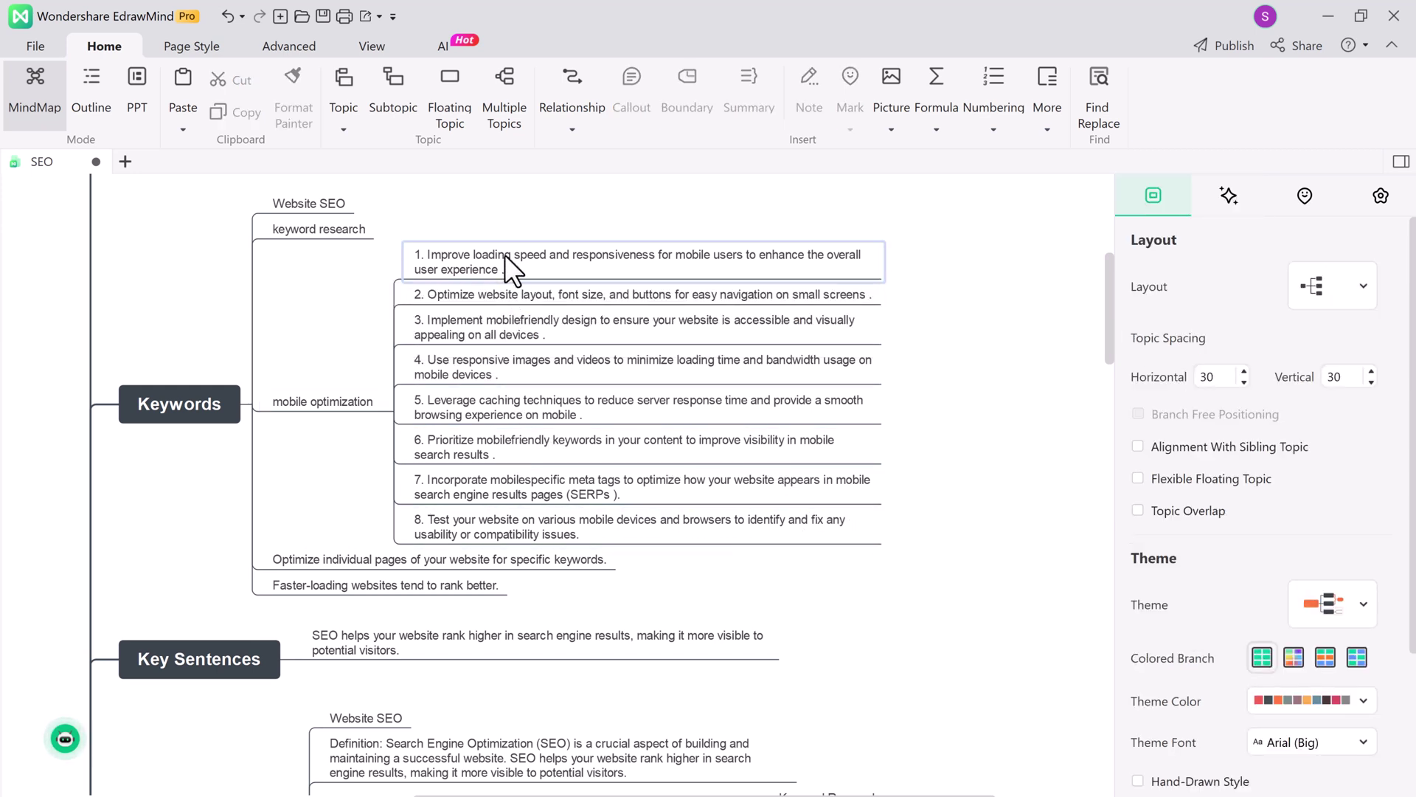
Step: Format the 'mobile optimization' text as bold black with a light grey highlight
{"action": "left_click", "coordinate": [326, 405]}
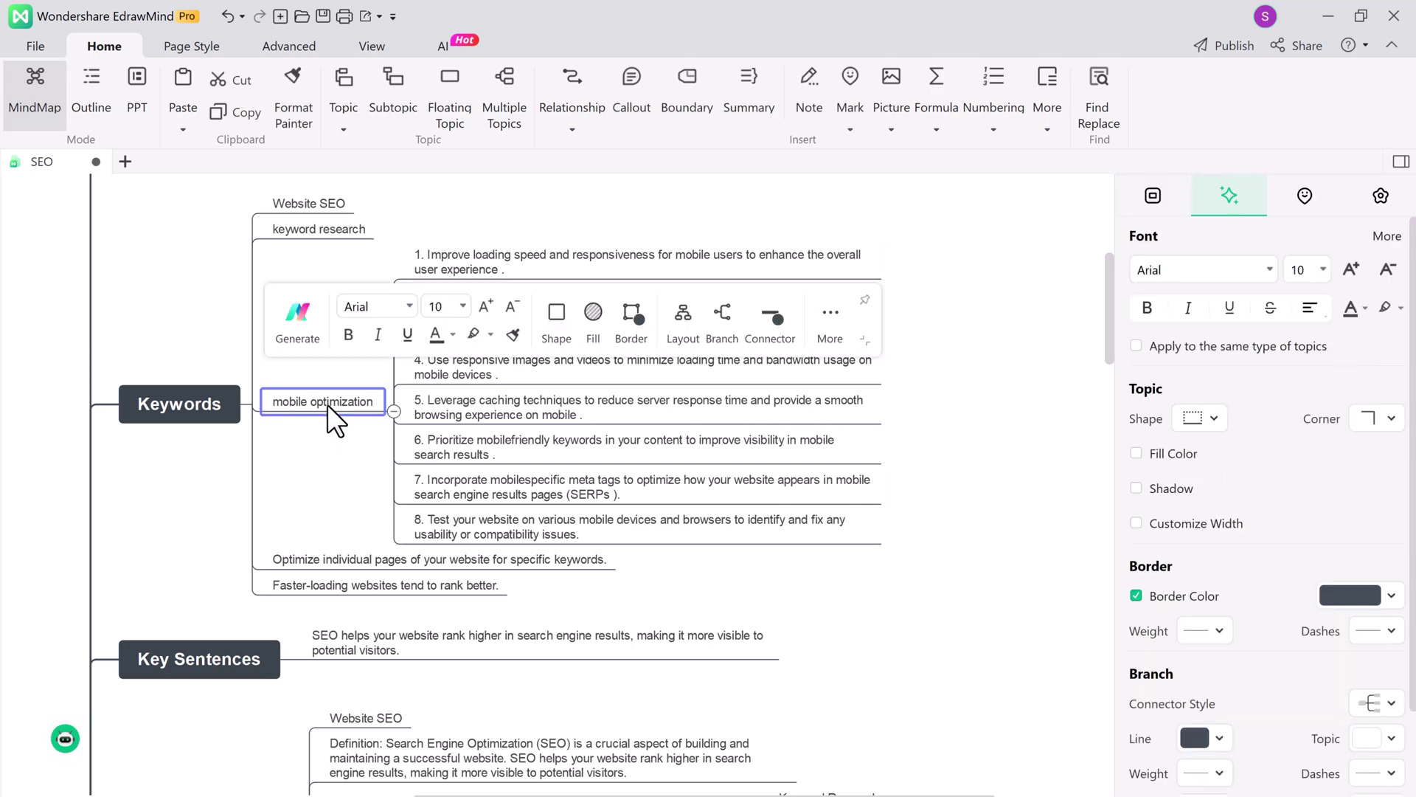
{"action": "left_click", "coordinate": [344, 339]}
{"action": "left_click", "coordinate": [453, 335]}
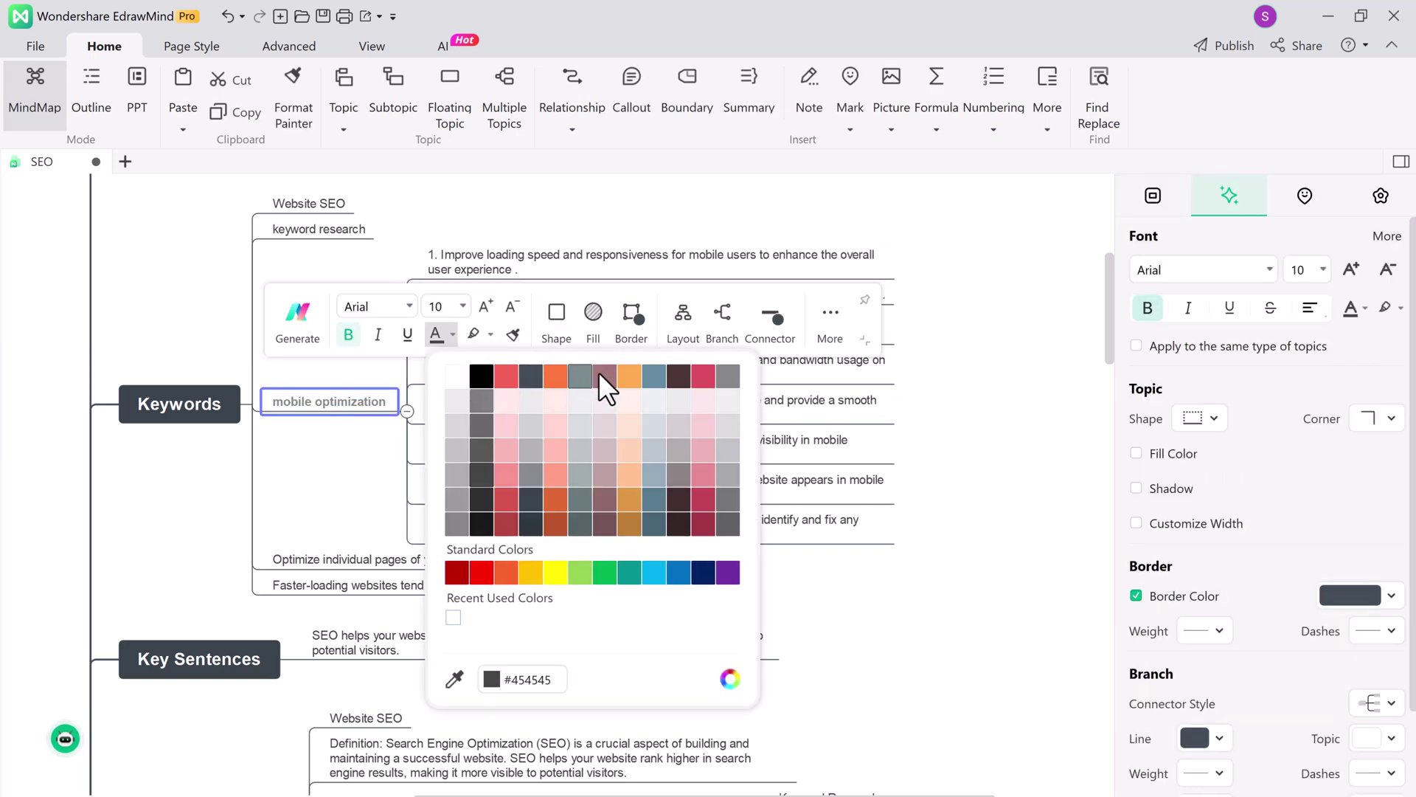
{"action": "left_click", "coordinate": [481, 375]}
{"action": "left_click", "coordinate": [490, 334]}
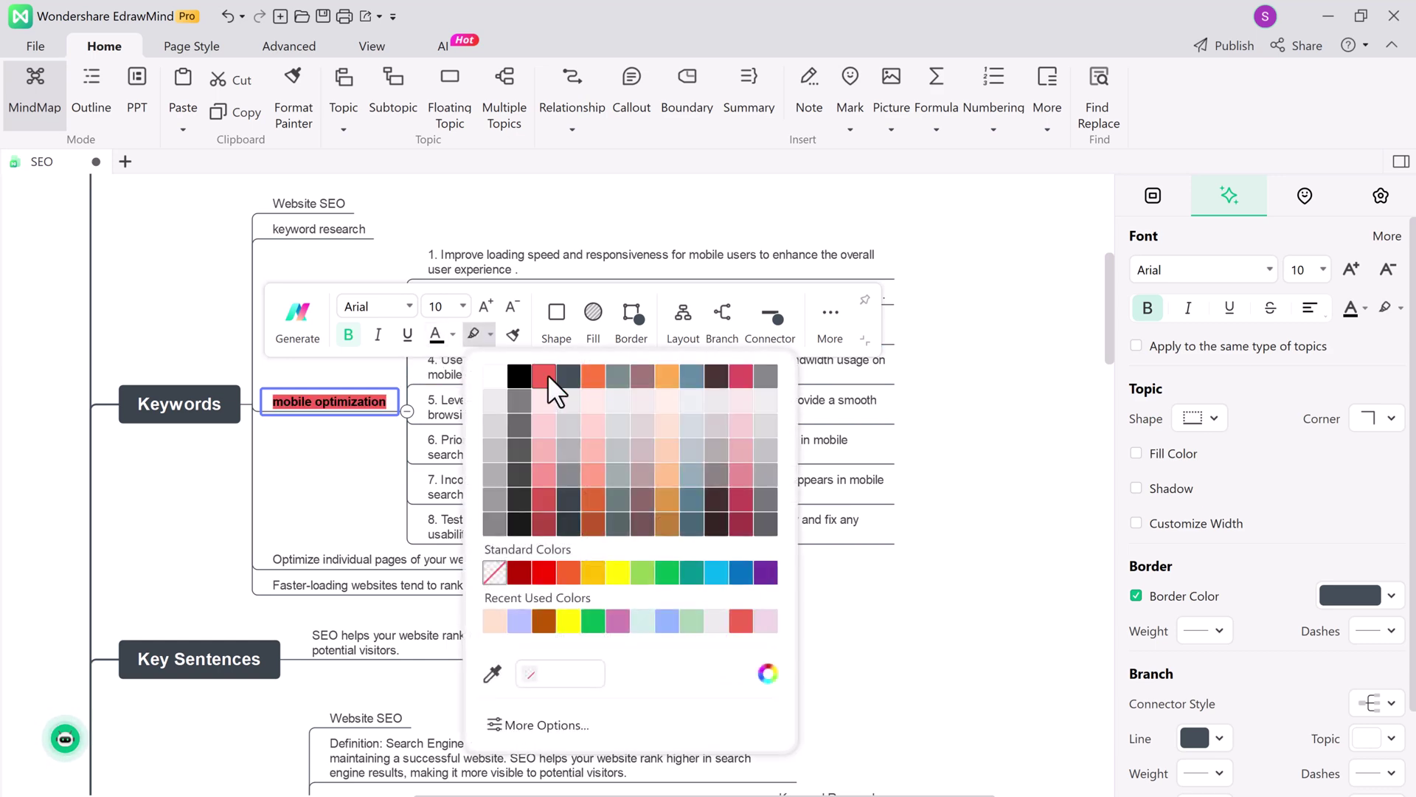
{"action": "left_click", "coordinate": [694, 423]}
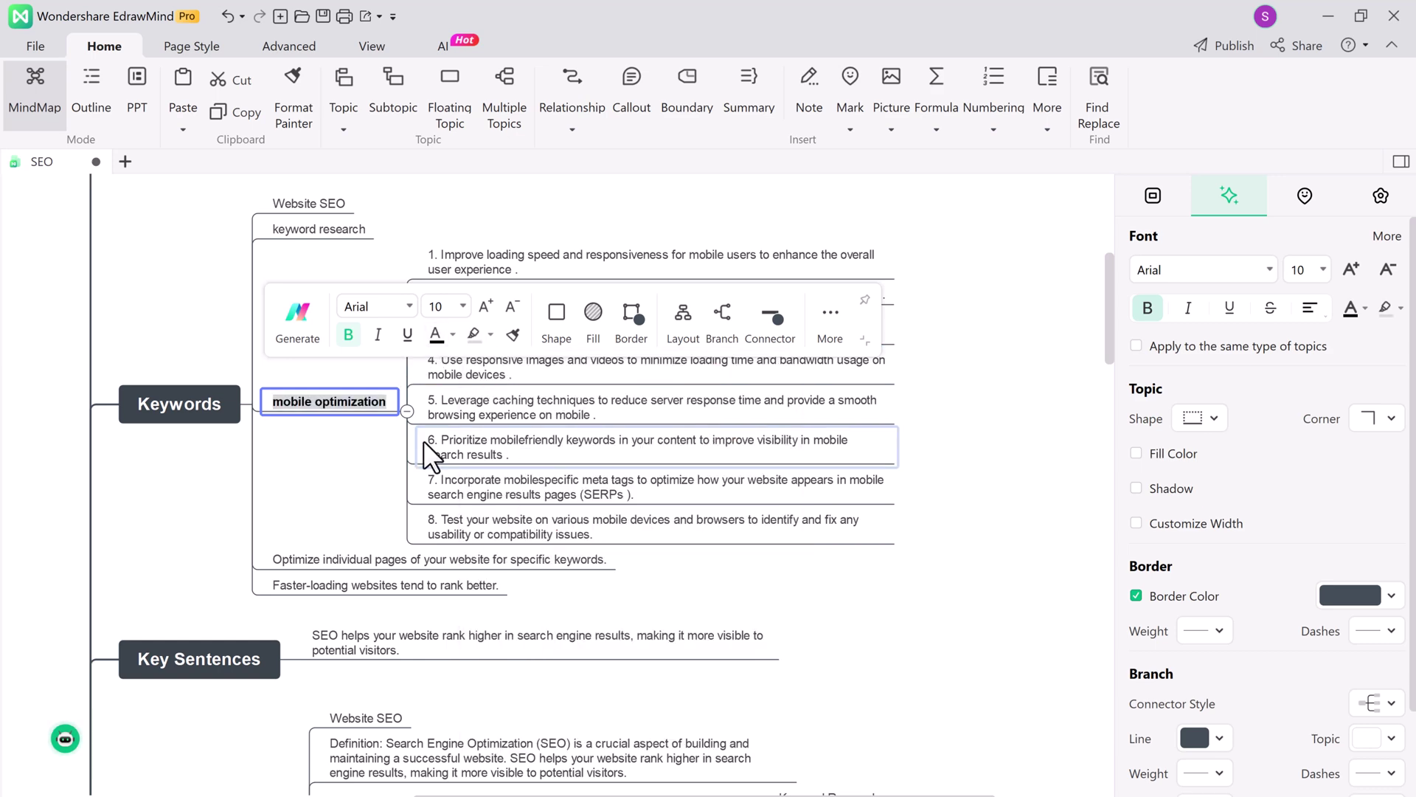
{"action": "left_click", "coordinate": [329, 453]}
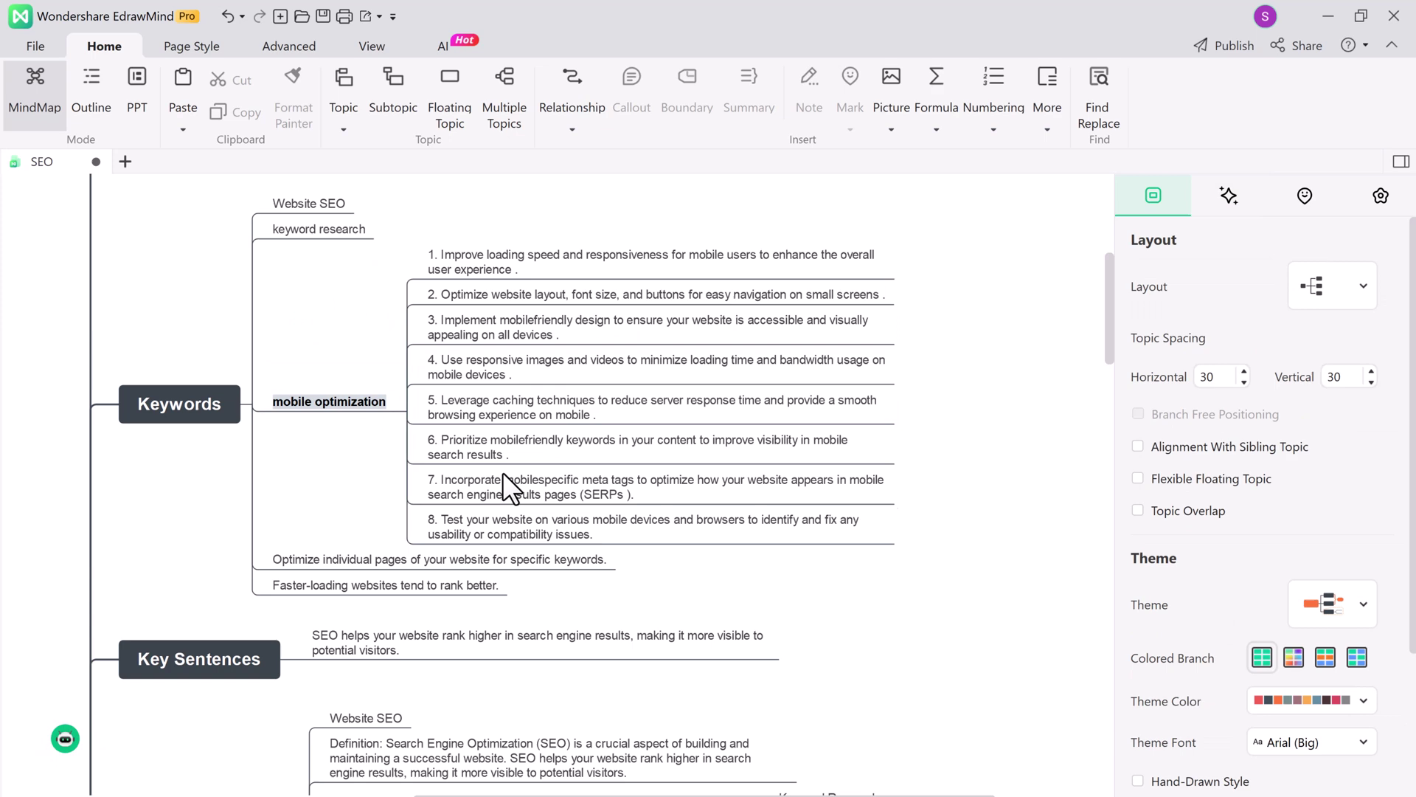
Step: Run Intelligent expansion on 'Keyword Research' to add eight numbered keyword-research tips
{"action": "scroll", "coordinate": [511, 568], "scroll_direction": "down", "scroll_amount": 2}
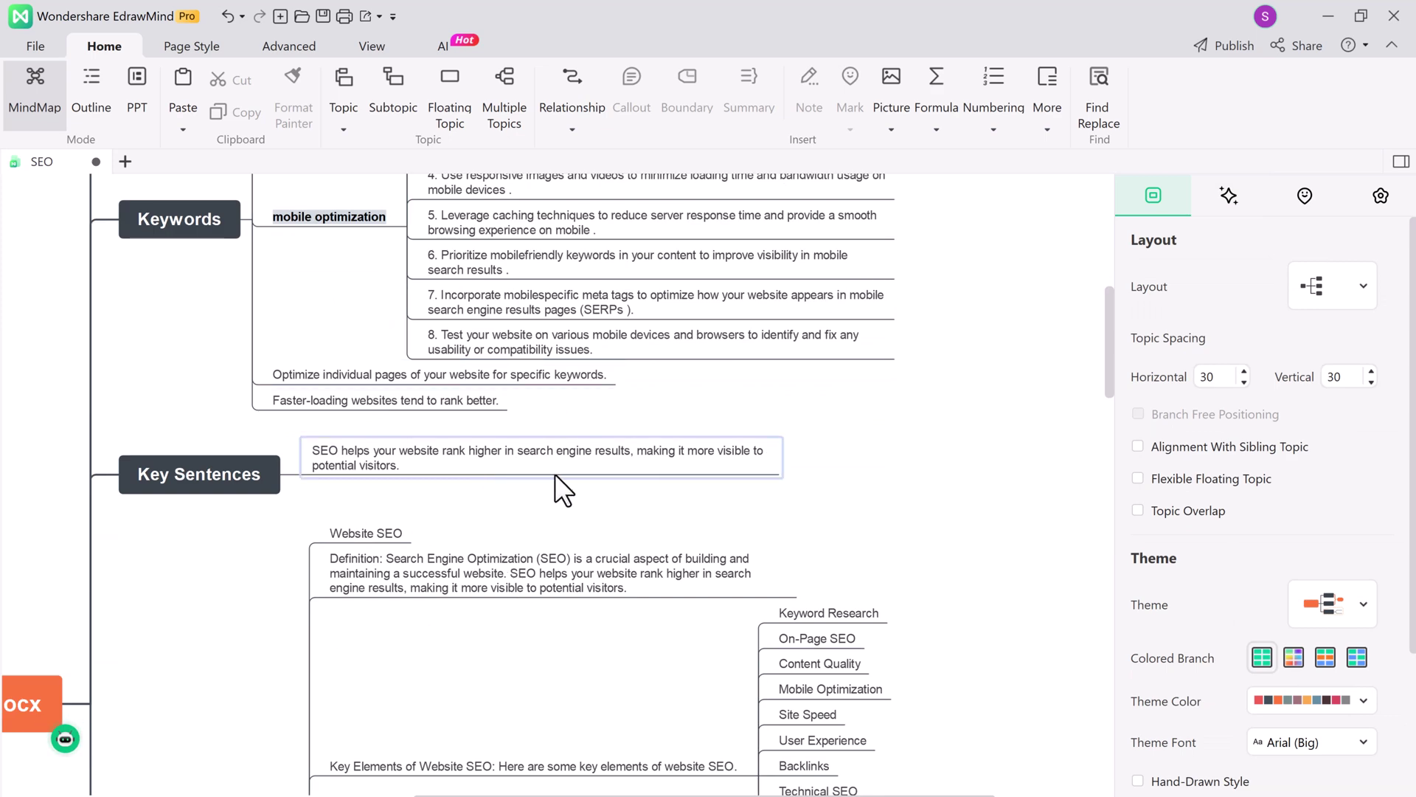
{"action": "scroll", "coordinate": [556, 474], "scroll_direction": "down", "scroll_amount": 3}
{"action": "left_click", "coordinate": [875, 363]}
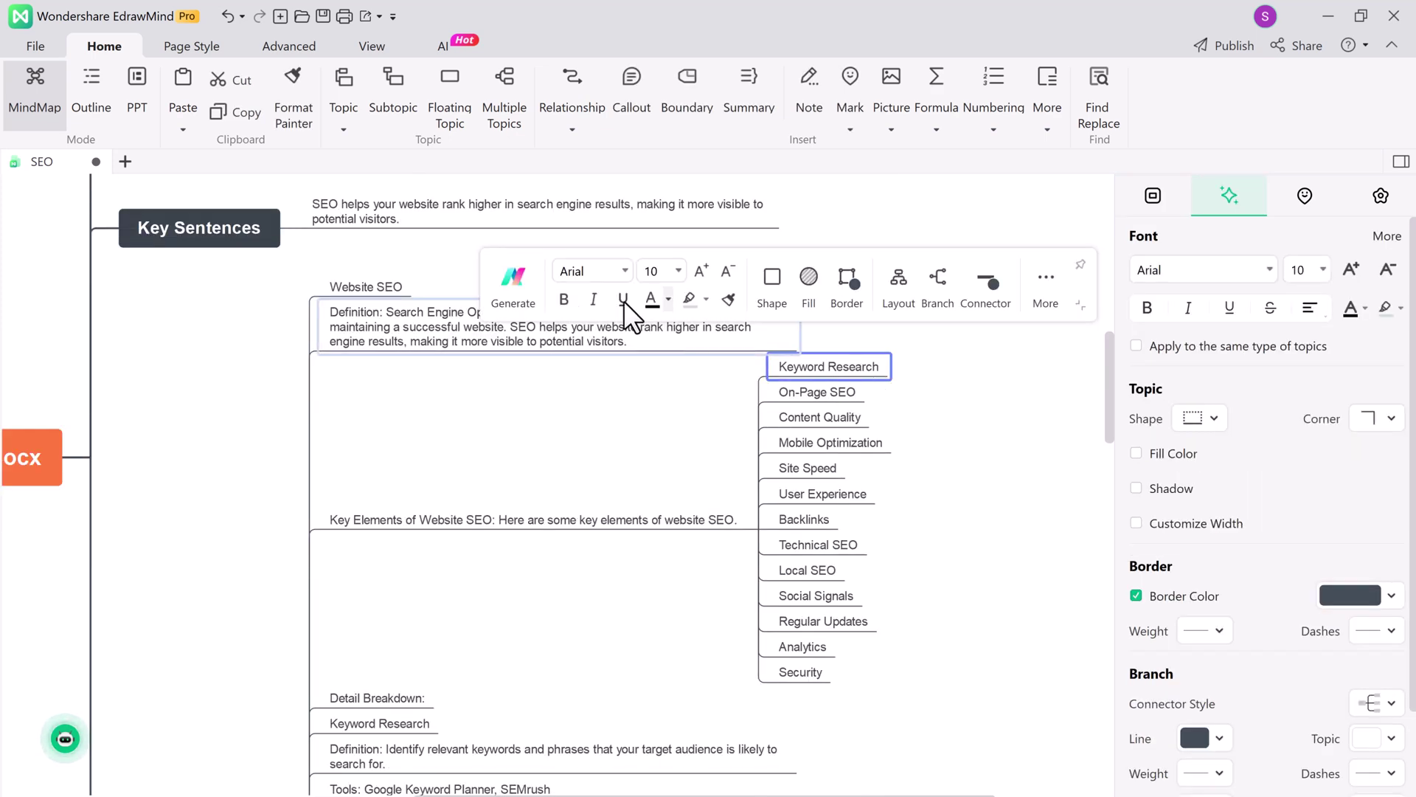
{"action": "left_click", "coordinate": [515, 277]}
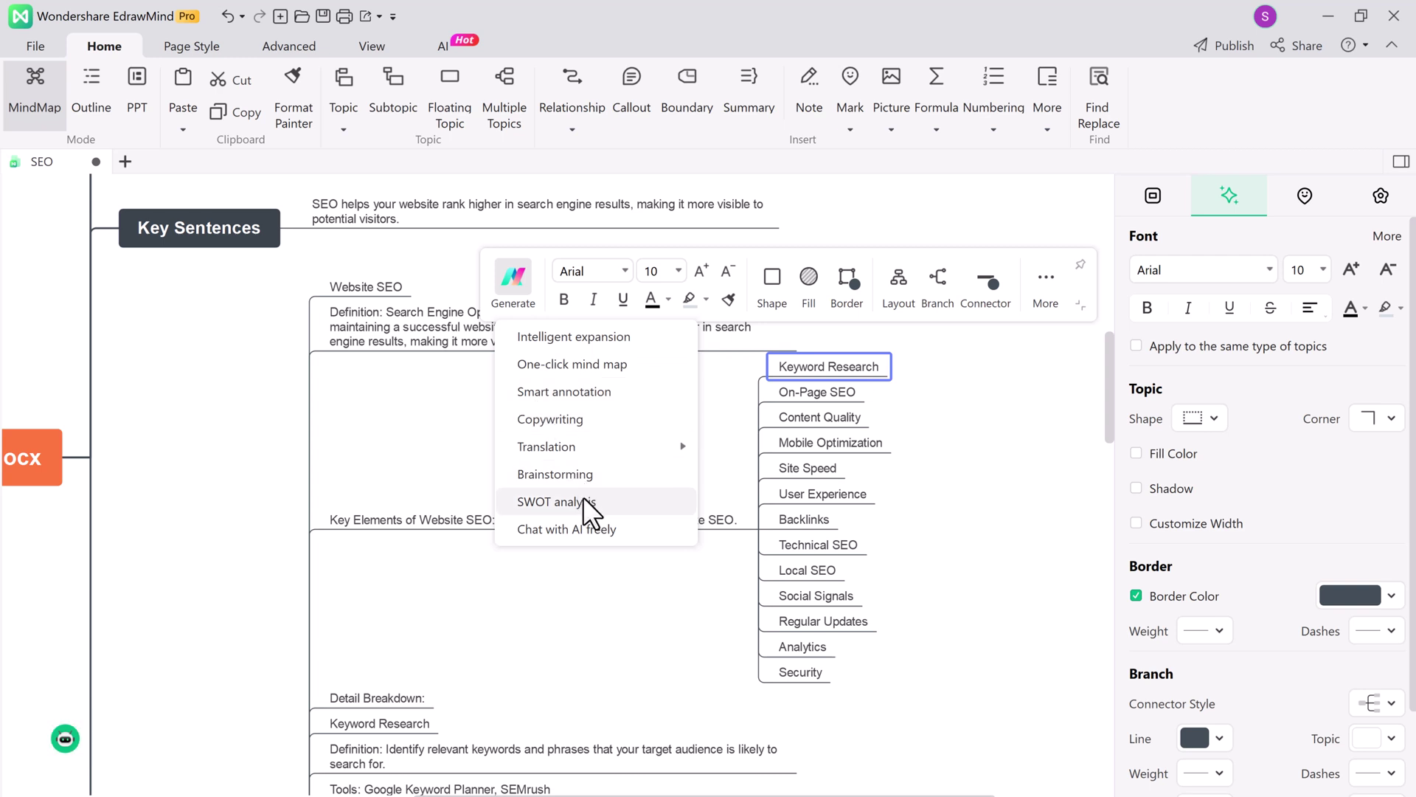
{"action": "left_click", "coordinate": [593, 342]}
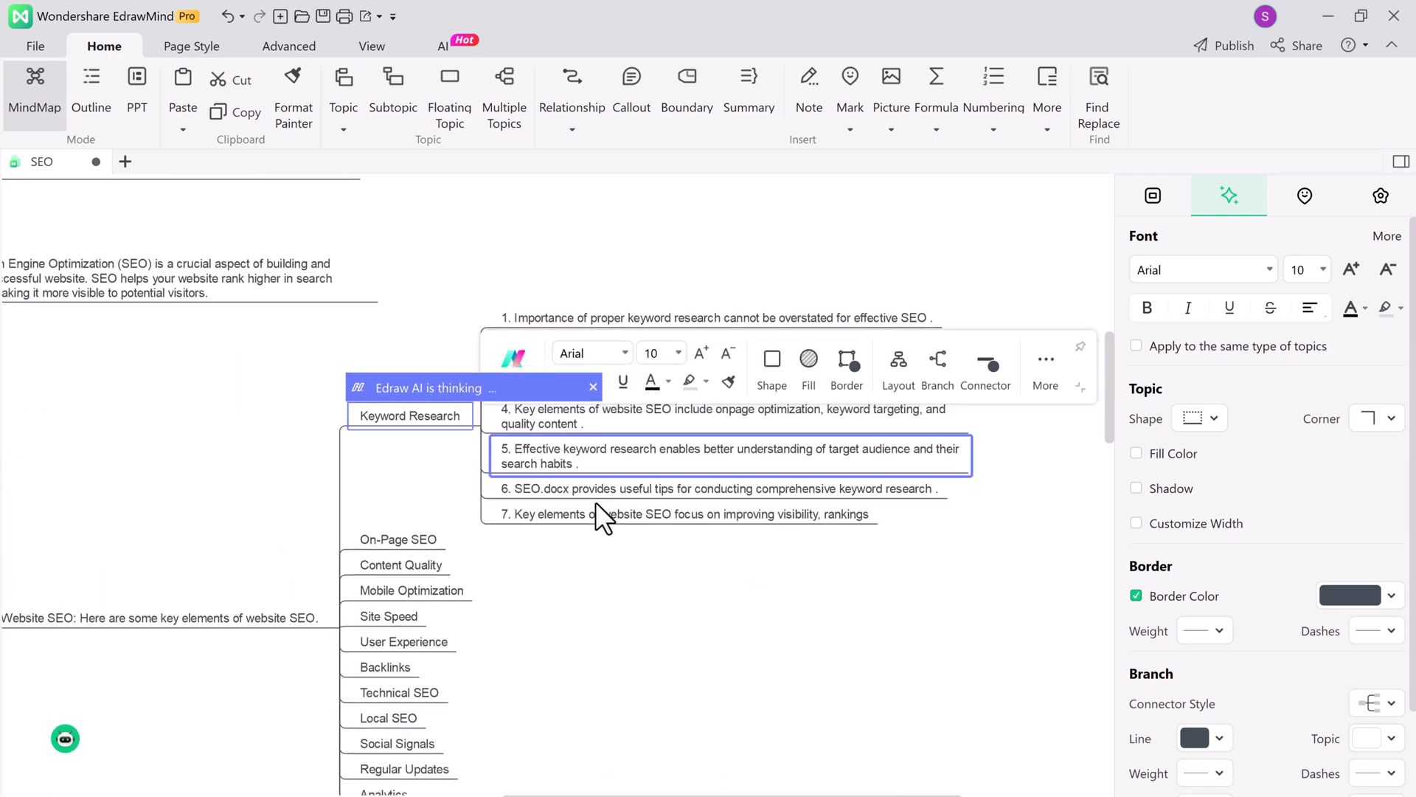
{"action": "left_click", "coordinate": [623, 598]}
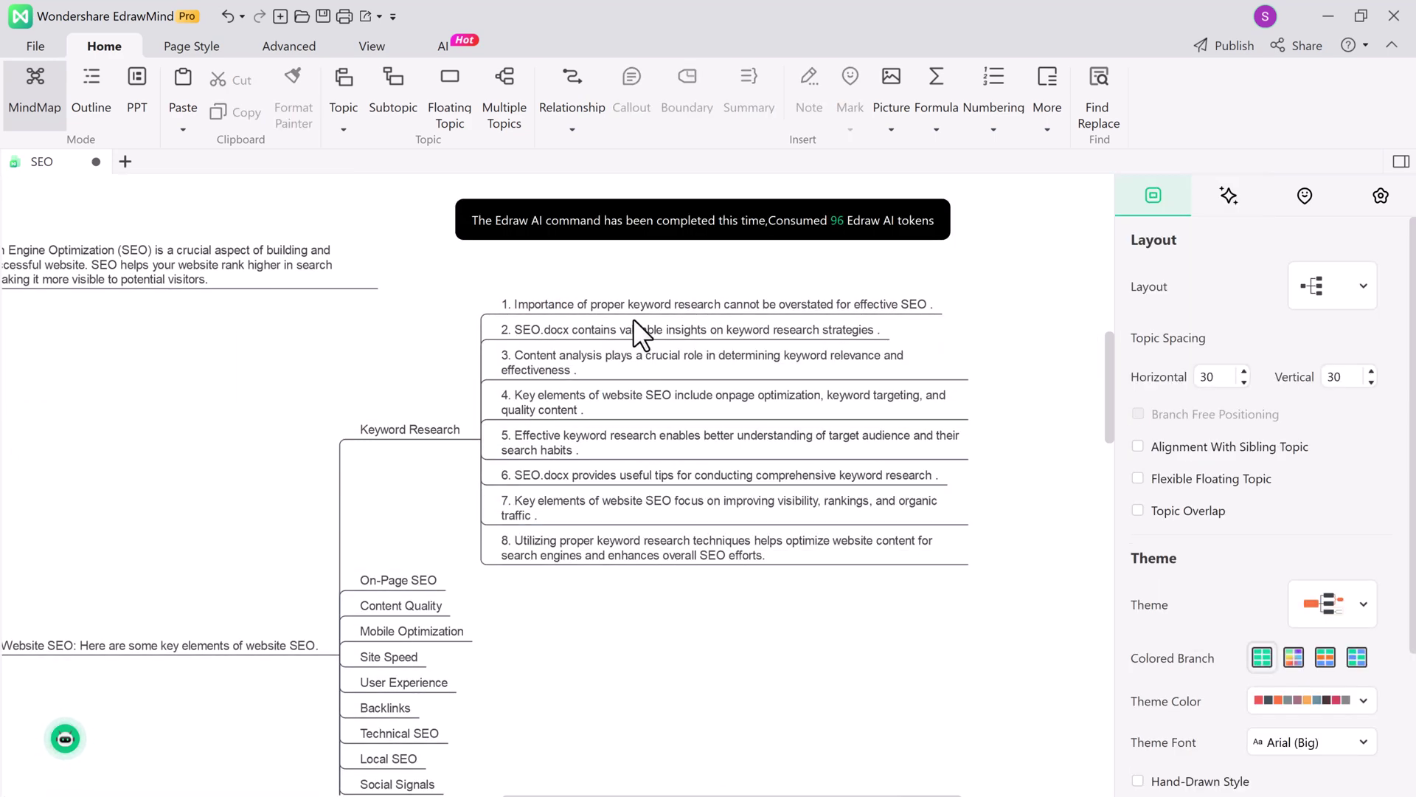
{"action": "scroll", "coordinate": [506, 442], "scroll_direction": "down", "scroll_amount": 10}
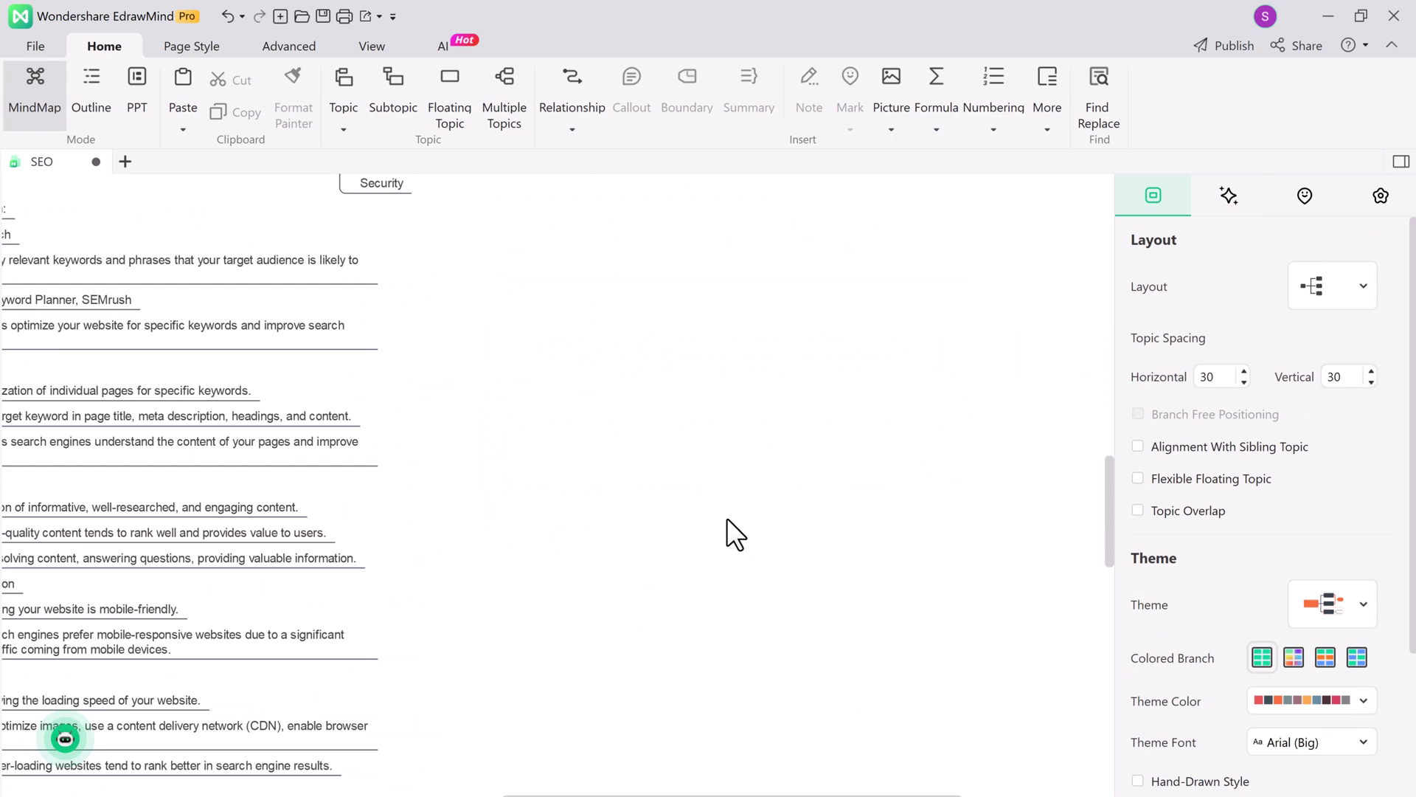
{"action": "scroll", "coordinate": [782, 521], "scroll_direction": "left", "scroll_amount": 5}
{"action": "scroll", "coordinate": [781, 520], "scroll_direction": "up", "scroll_amount": 8}
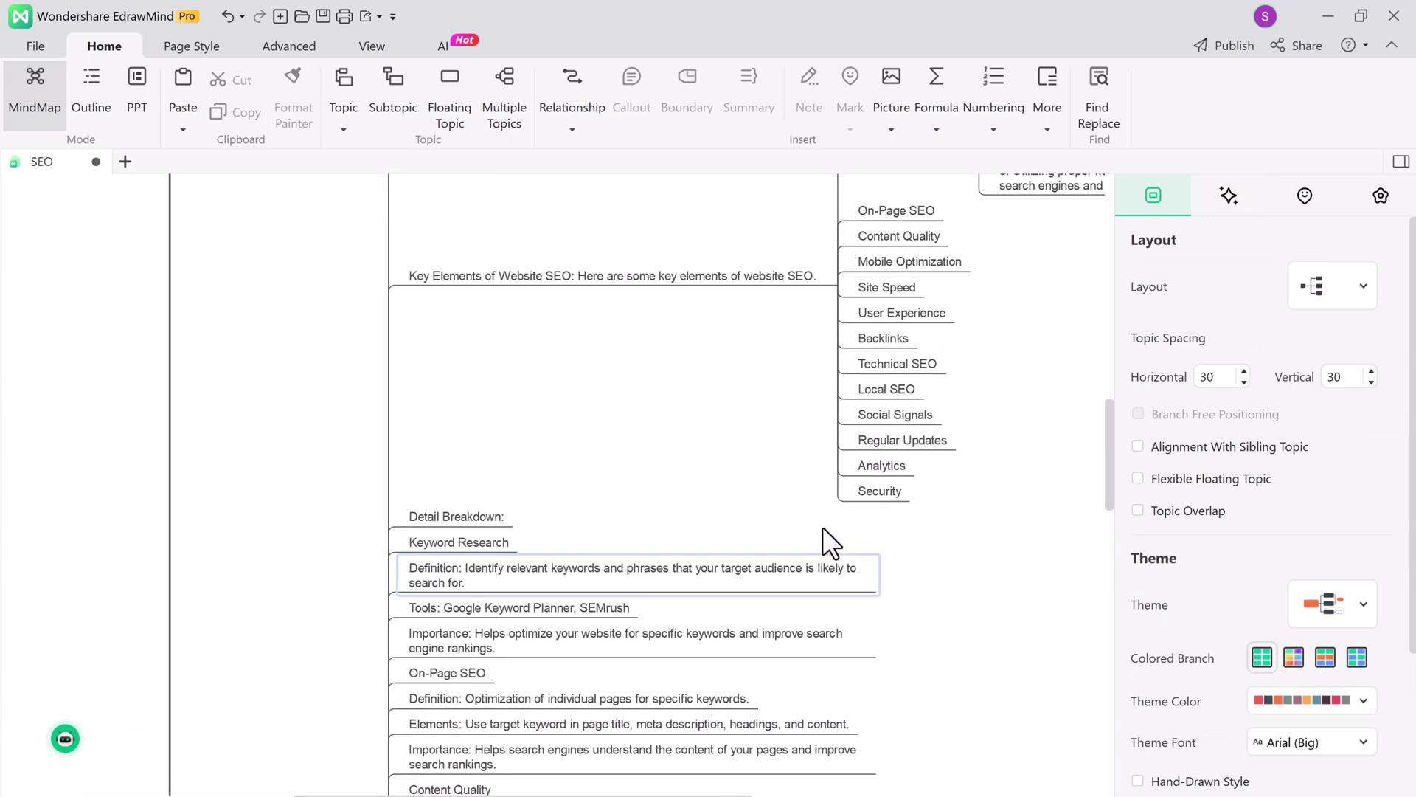
Step: Generate a SWOT analysis under 'Backlinks' with four points per Strengths, Weaknesses, Opportunities, Threats
{"action": "left_click", "coordinate": [898, 459]}
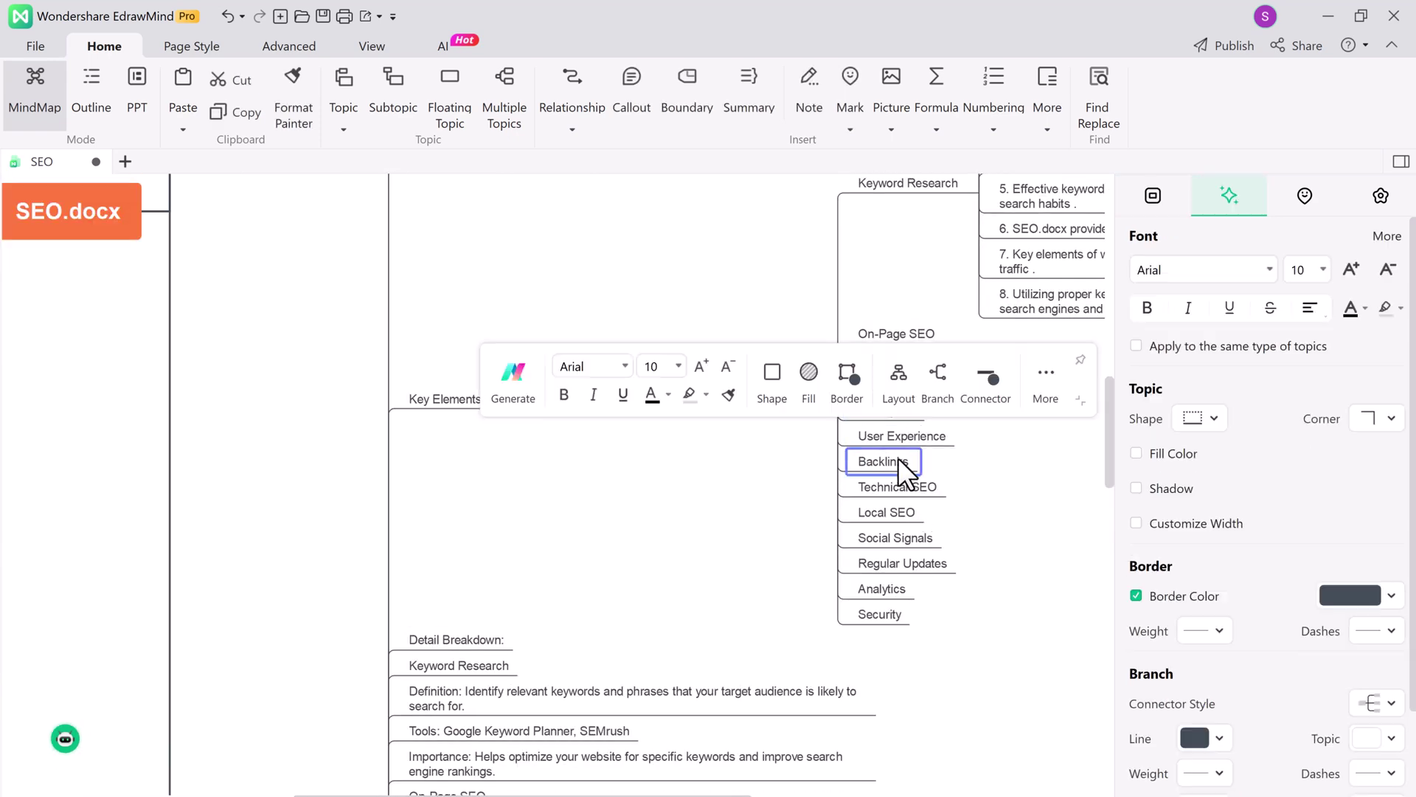
{"action": "right_click", "coordinate": [884, 460]}
{"action": "left_click", "coordinate": [884, 460]}
{"action": "left_click", "coordinate": [544, 391]}
{"action": "left_click", "coordinate": [591, 601]}
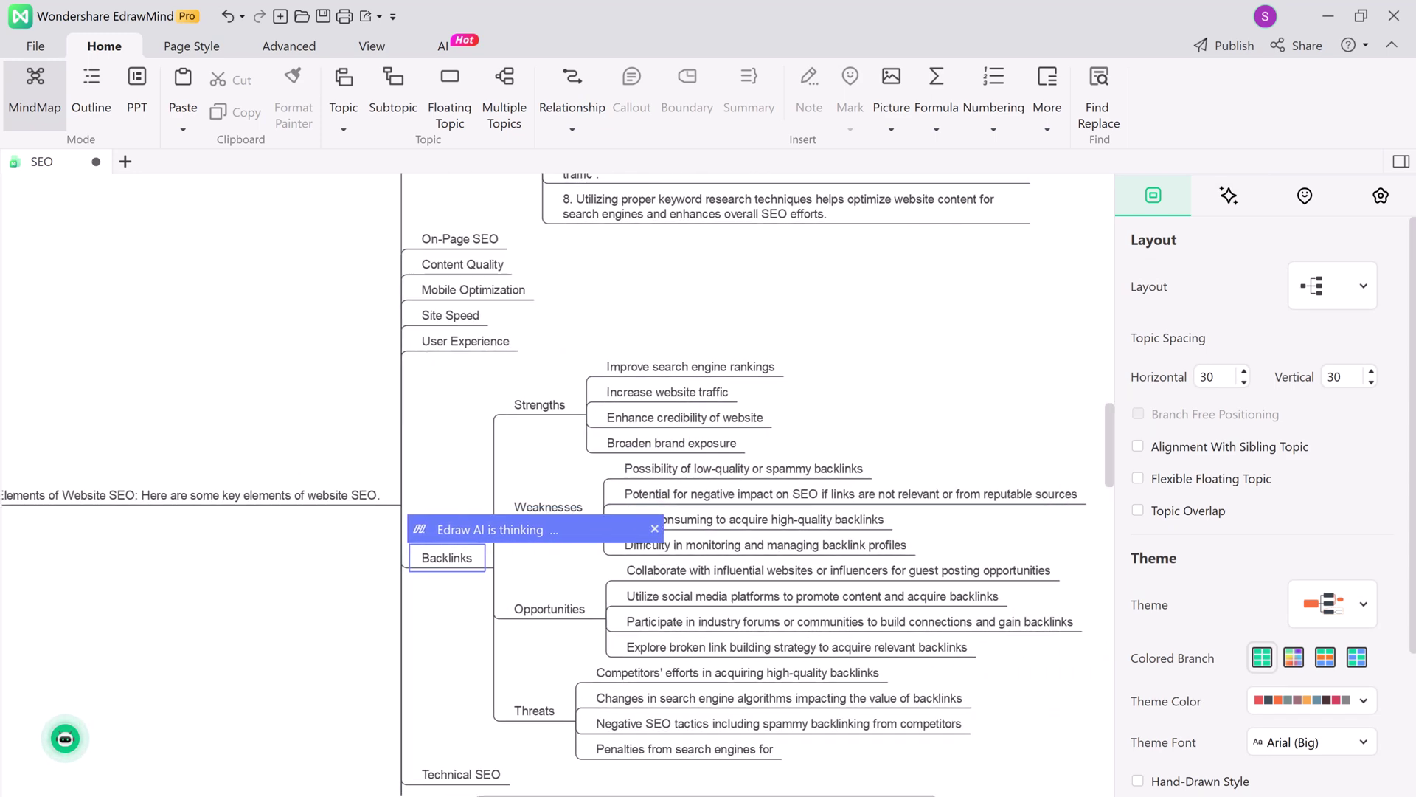
{"action": "scroll", "coordinate": [792, 737], "scroll_direction": "down", "scroll_amount": 2}
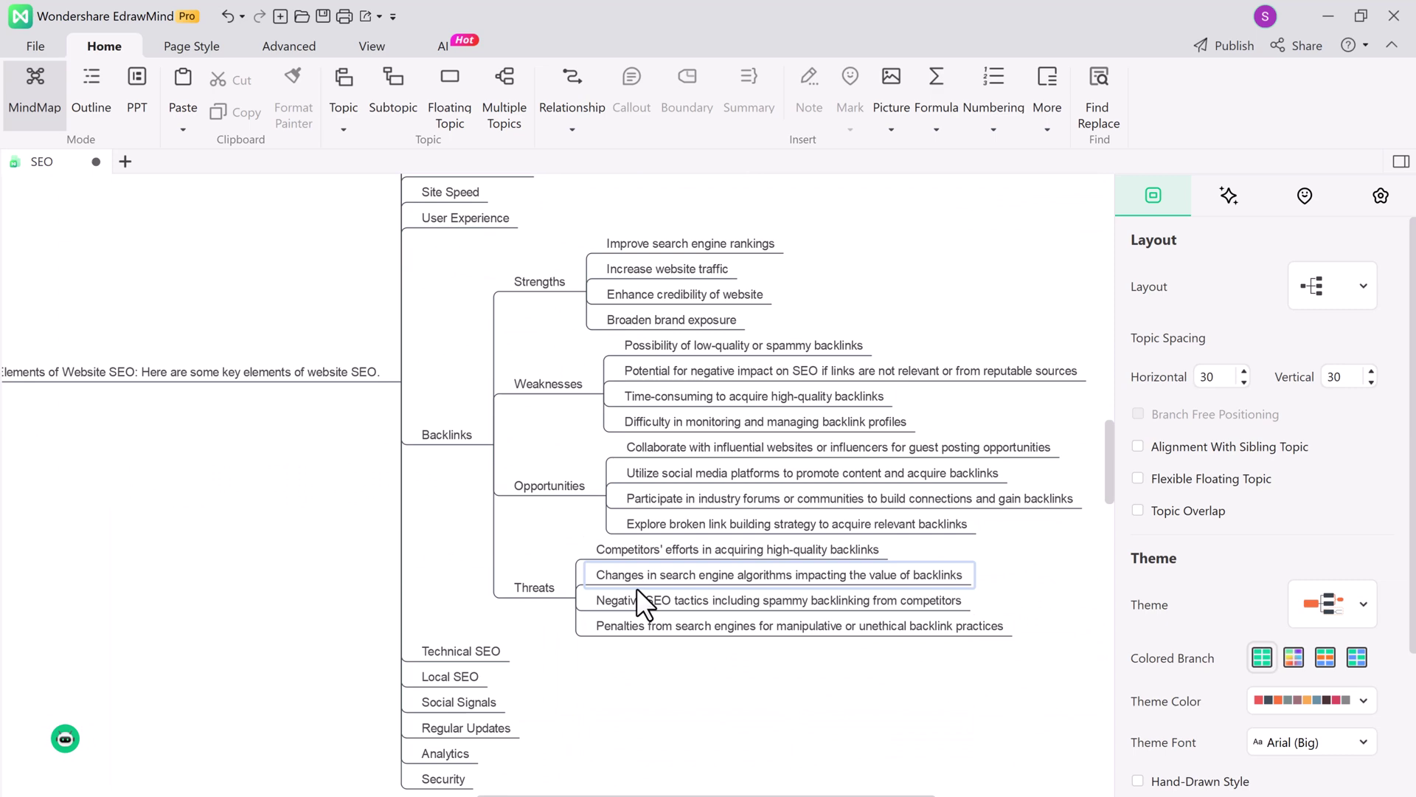
{"action": "scroll", "coordinate": [604, 485], "scroll_direction": "left", "scroll_amount": 8}
{"action": "scroll", "coordinate": [594, 585], "scroll_direction": "up", "scroll_amount": 10}
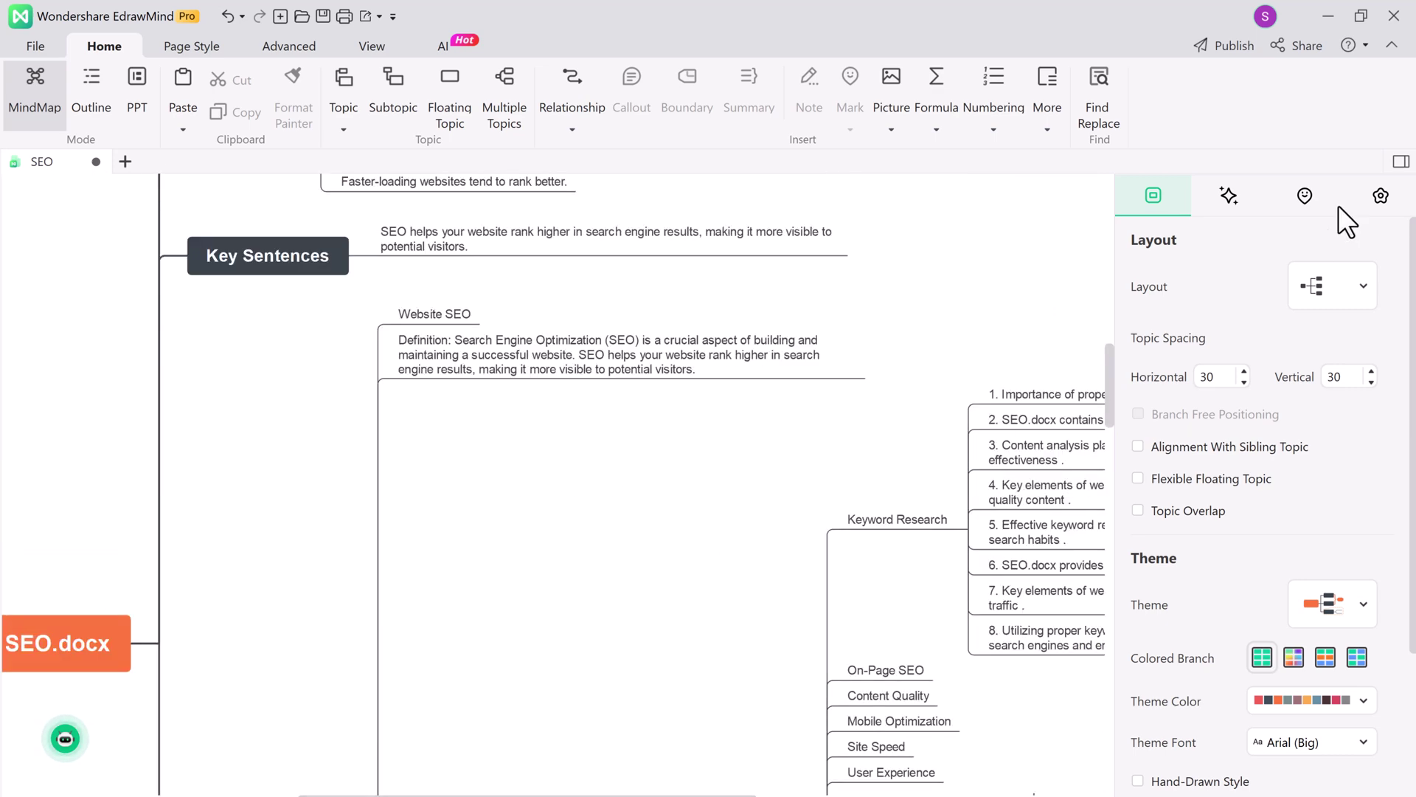
Step: Give the 'Keyword Research' topic the red Star 1 mark
{"action": "left_click", "coordinate": [1305, 196]}
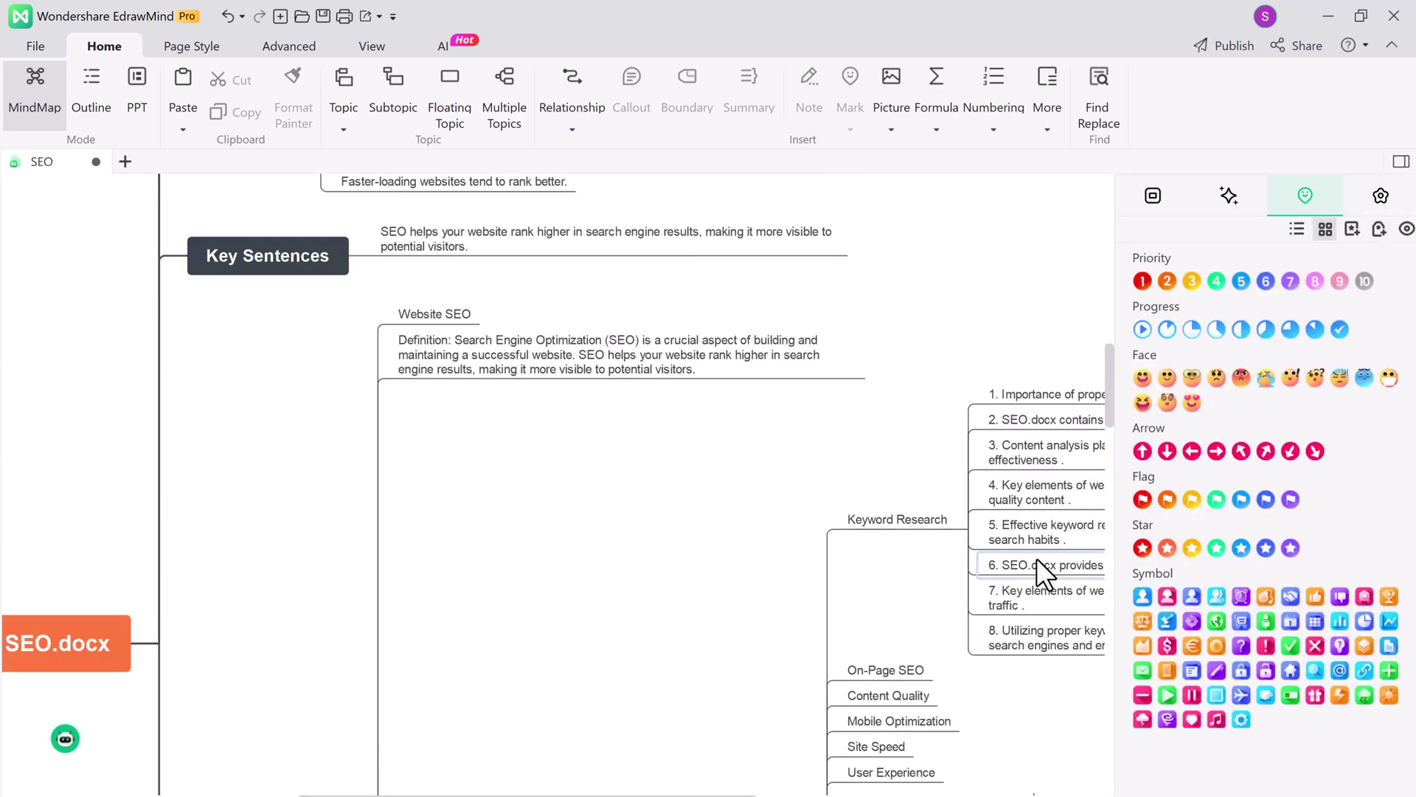
{"action": "left_click", "coordinate": [927, 520]}
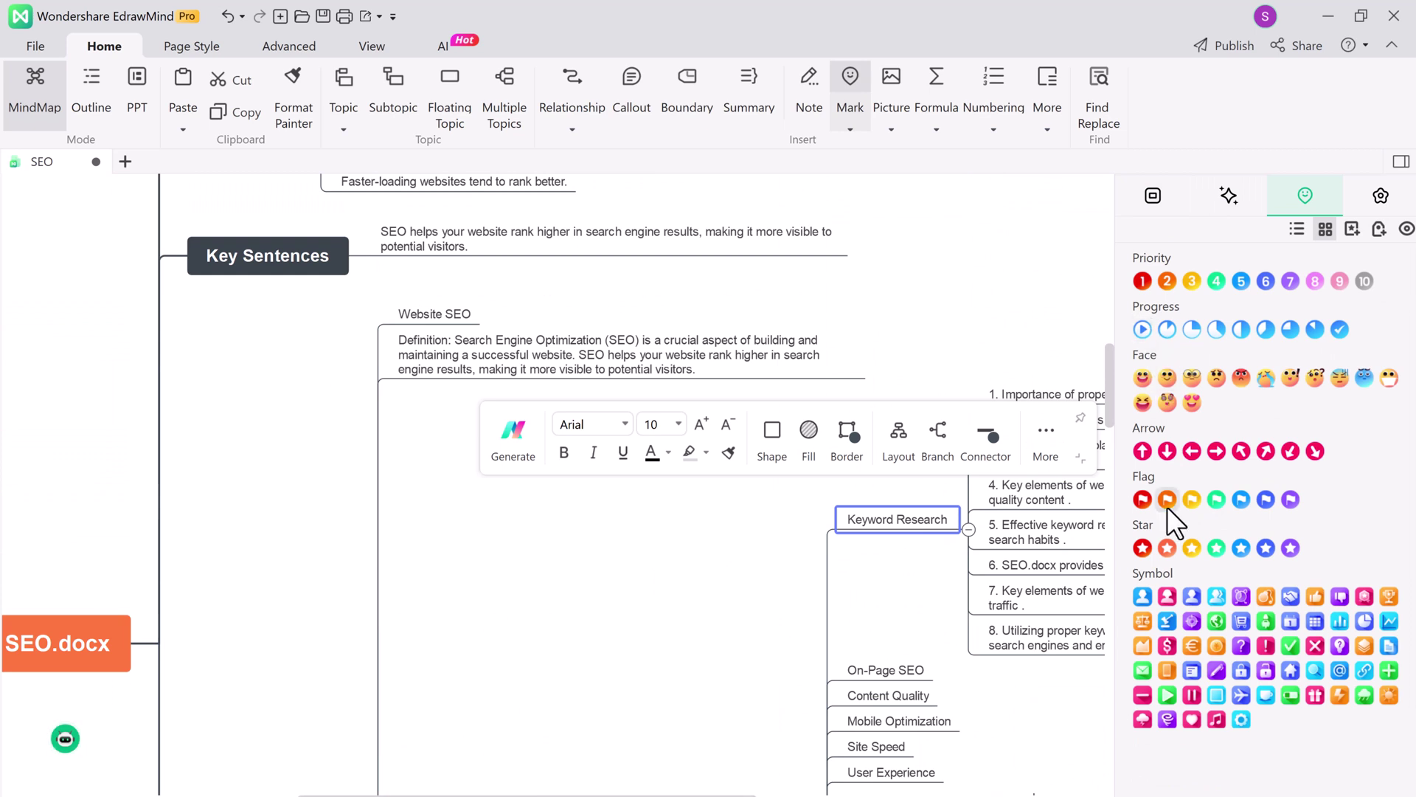
{"action": "left_click", "coordinate": [1142, 548]}
{"action": "left_click", "coordinate": [959, 567]}
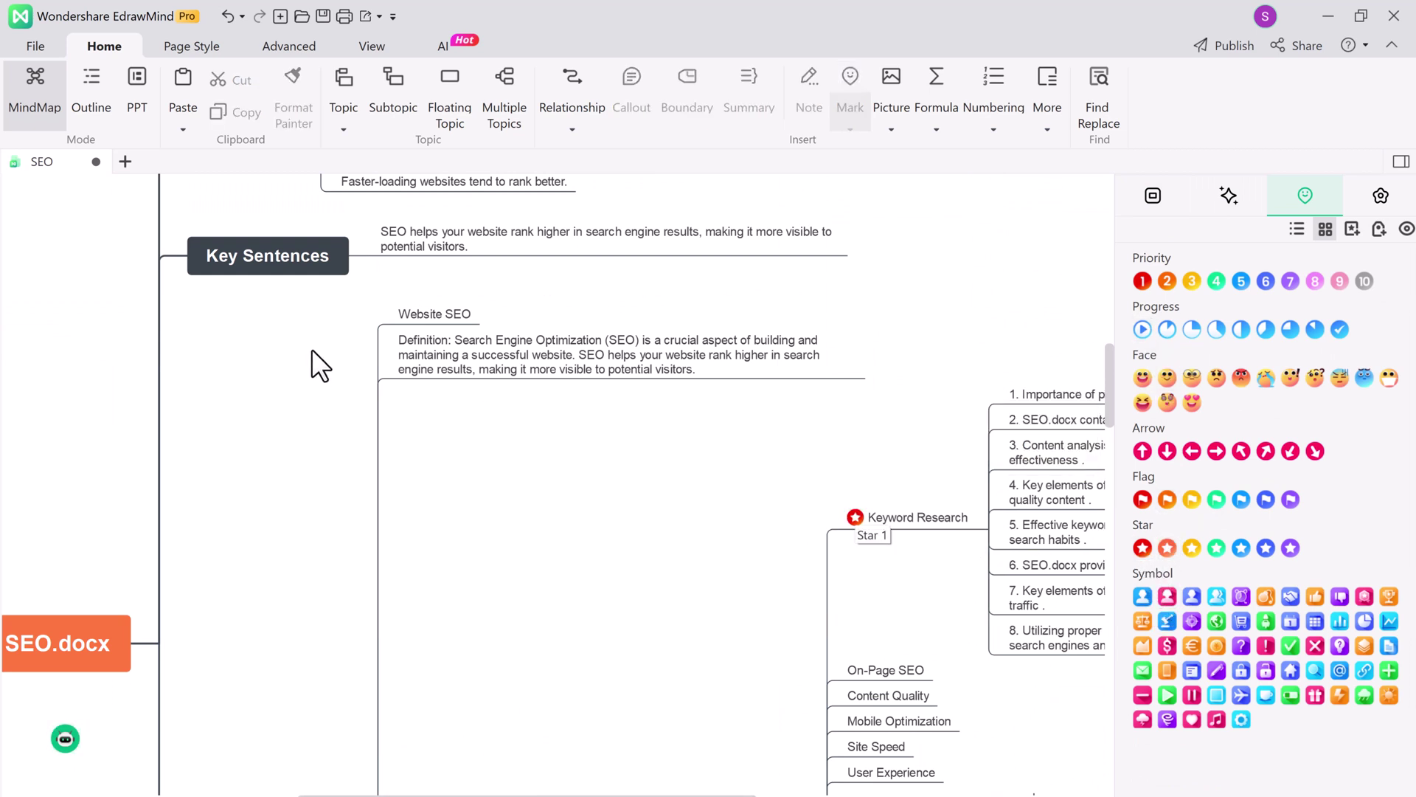
Step: Have AI write outline notes on 'Methods of reading notes' and open the resulting outline
{"action": "left_click", "coordinate": [130, 78]}
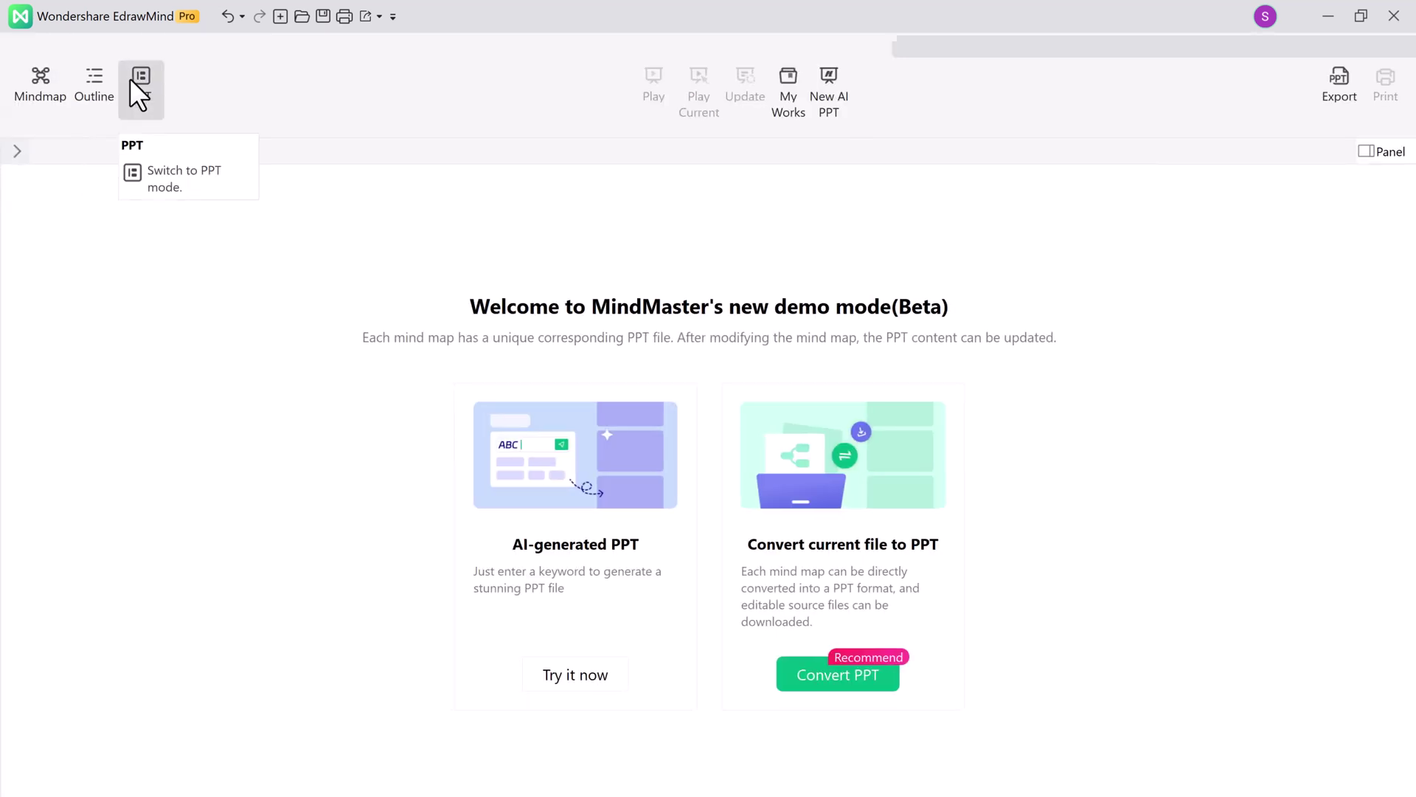
{"action": "left_click", "coordinate": [583, 682]}
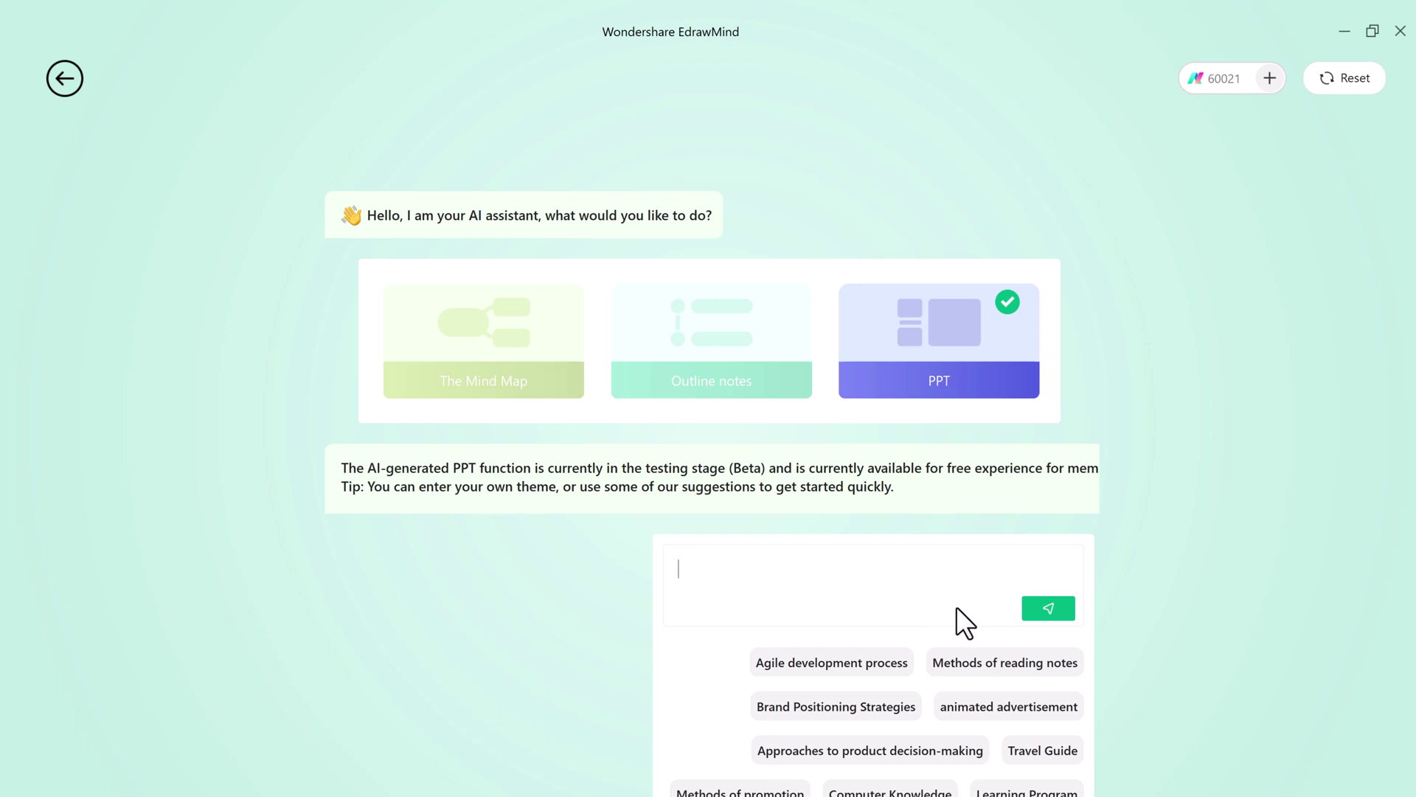
{"action": "left_click", "coordinate": [1032, 751]}
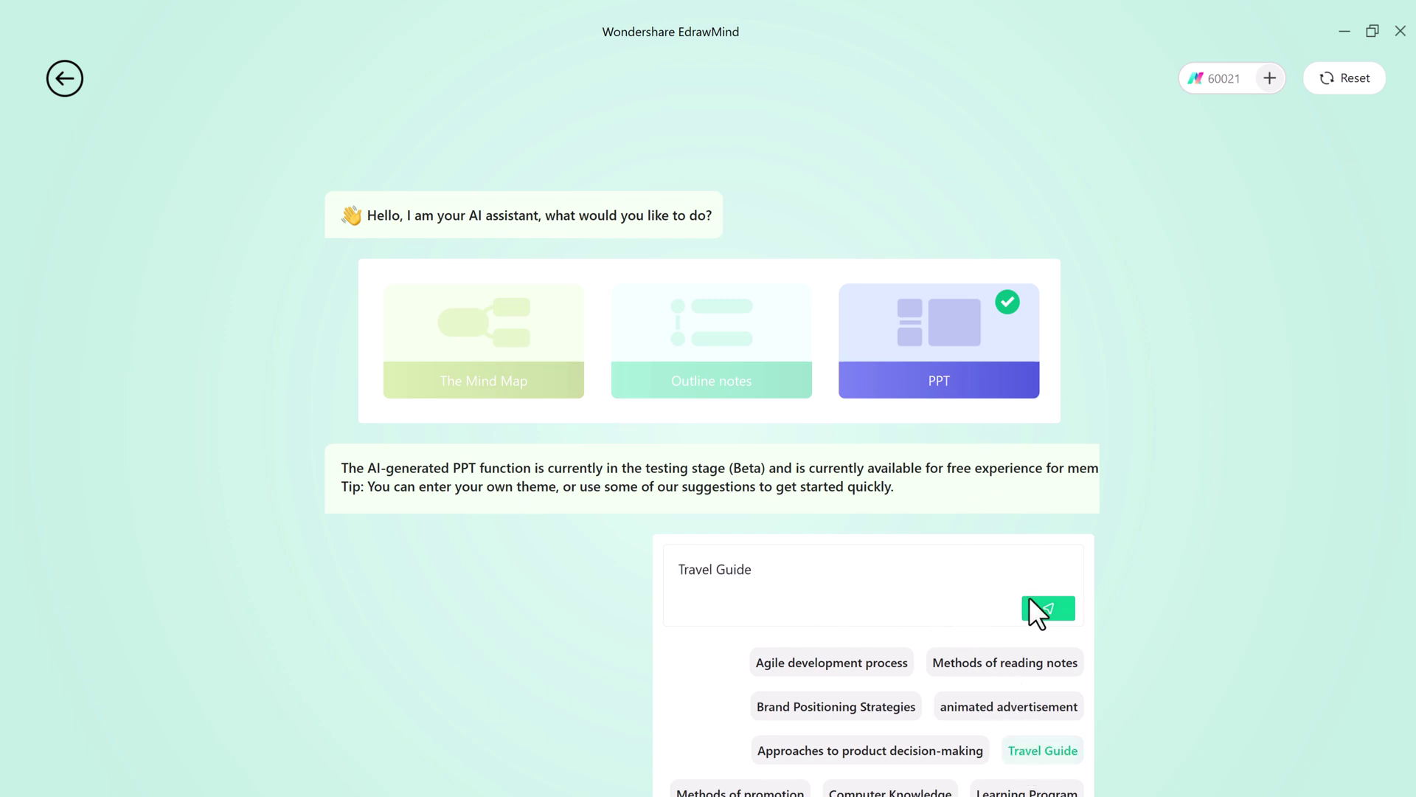
{"action": "left_click", "coordinate": [751, 343]}
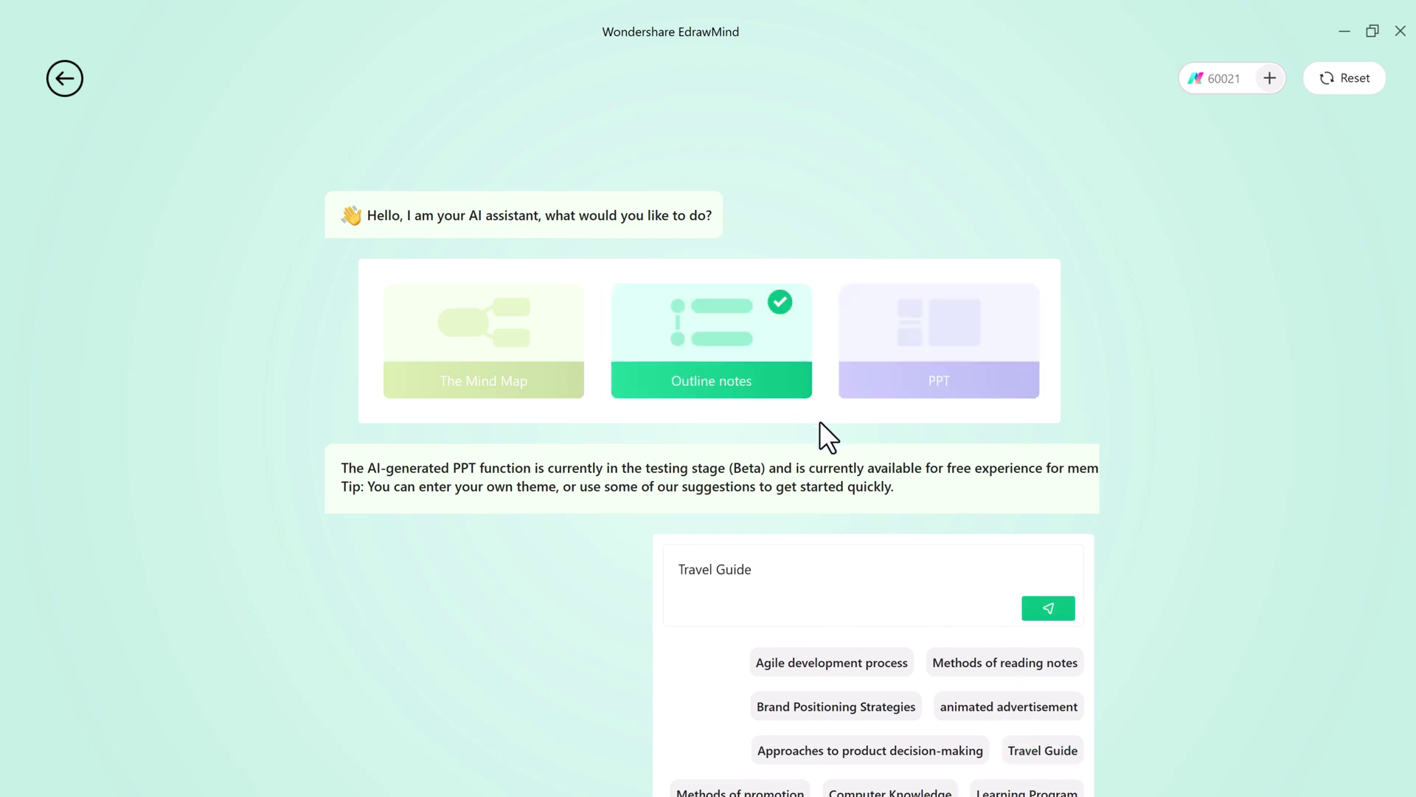
{"action": "left_click", "coordinate": [973, 663]}
{"action": "left_click", "coordinate": [1047, 610]}
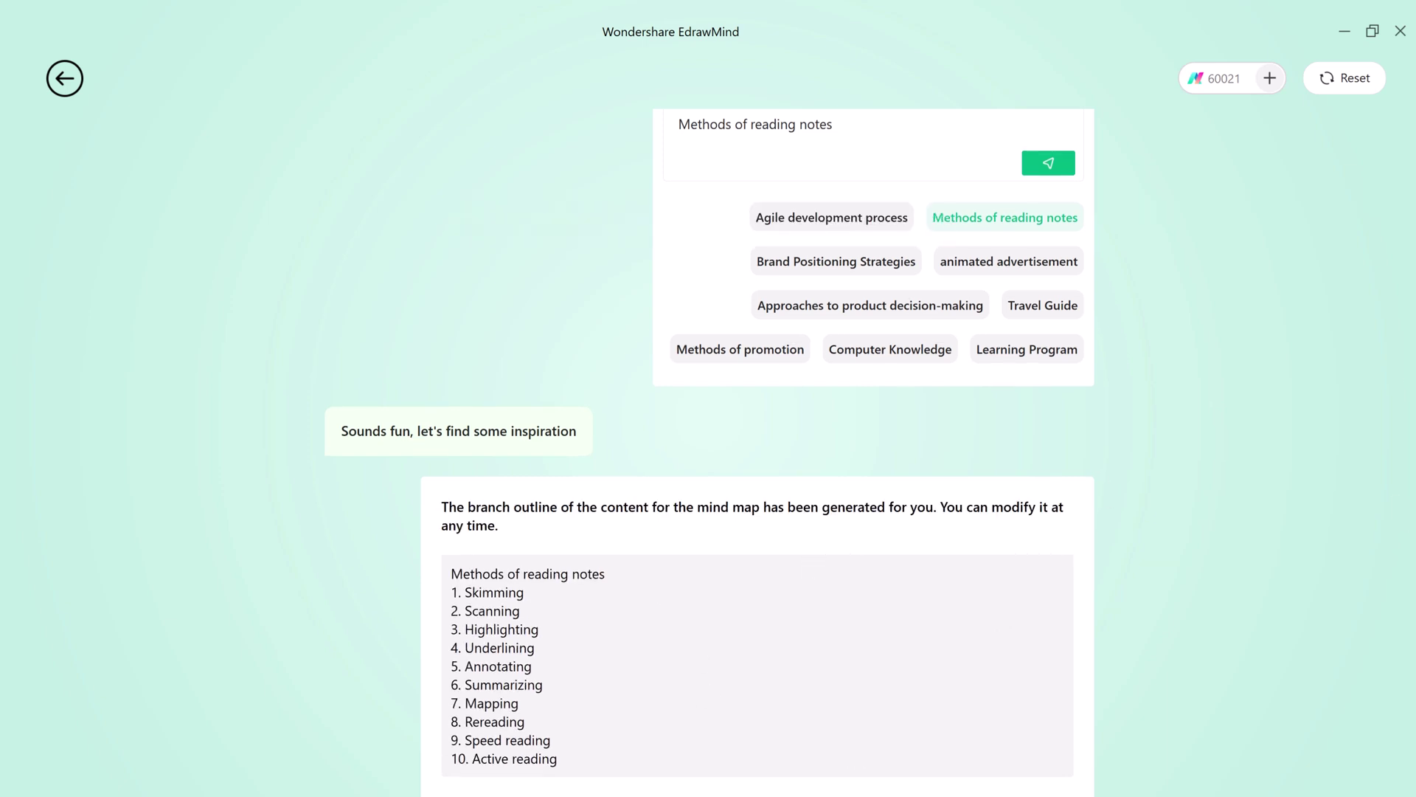
{"action": "left_click", "coordinate": [1053, 165]}
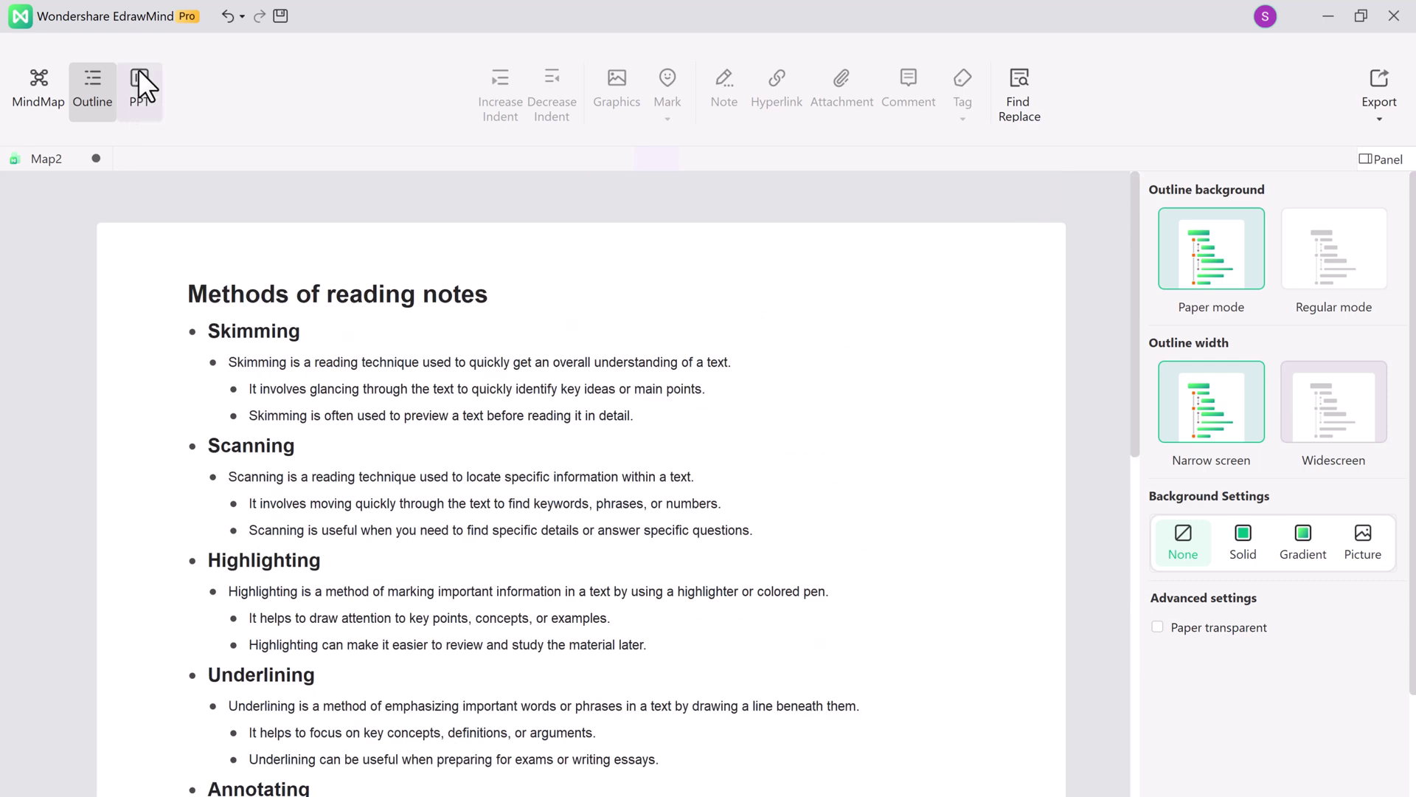
Step: Convert the 'Methods of reading notes' map into PPT slides and play them as a slideshow
{"action": "left_click", "coordinate": [140, 74]}
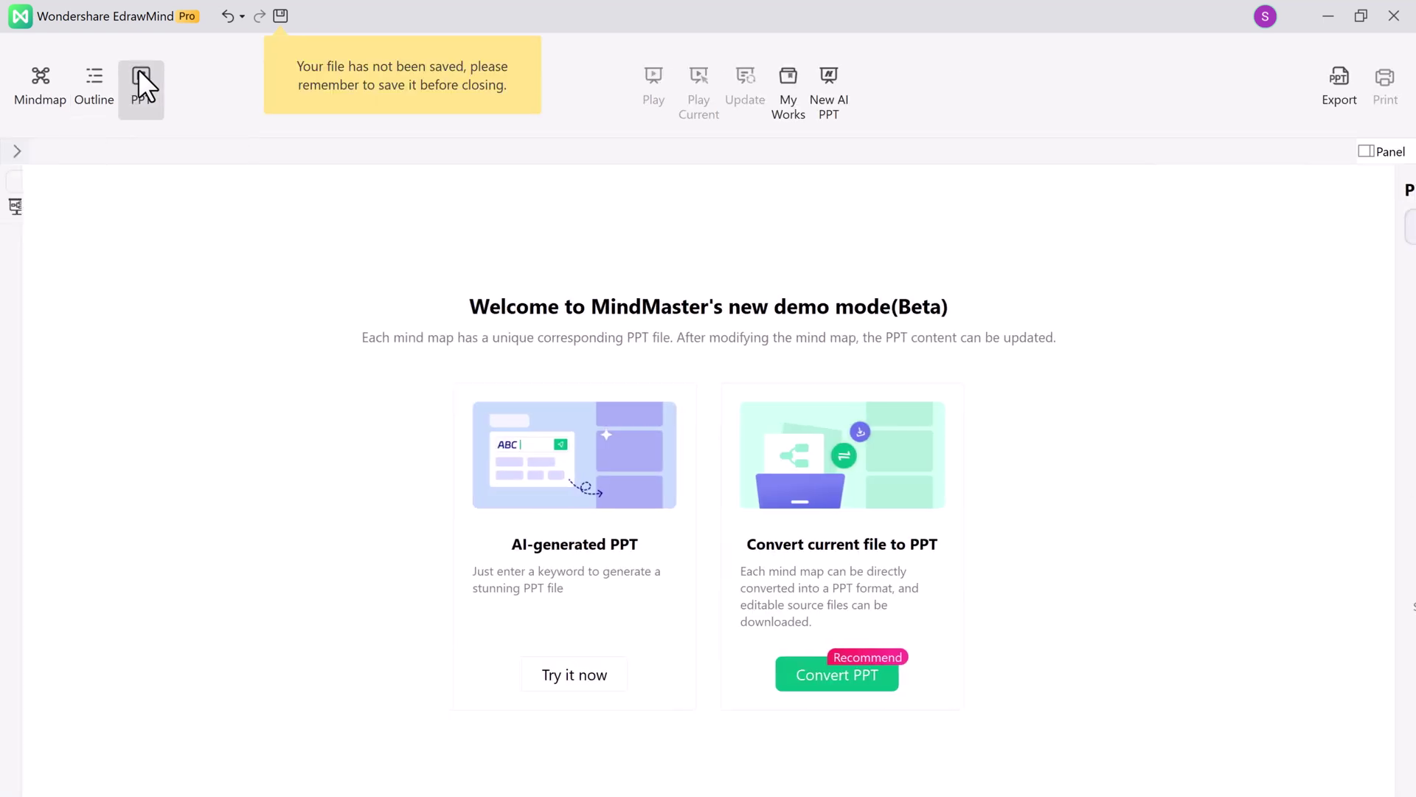
{"action": "left_click", "coordinate": [836, 682]}
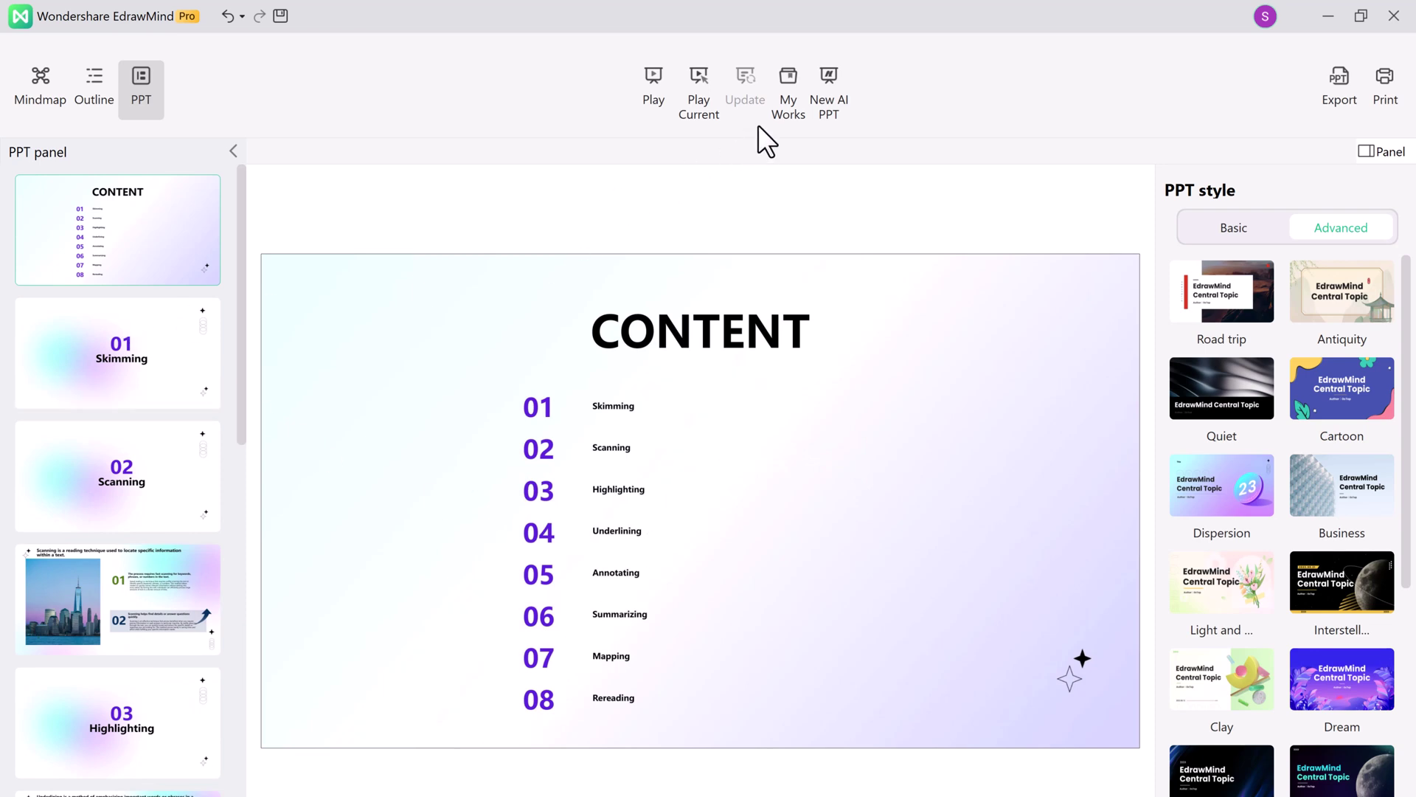
{"action": "left_click", "coordinate": [697, 76]}
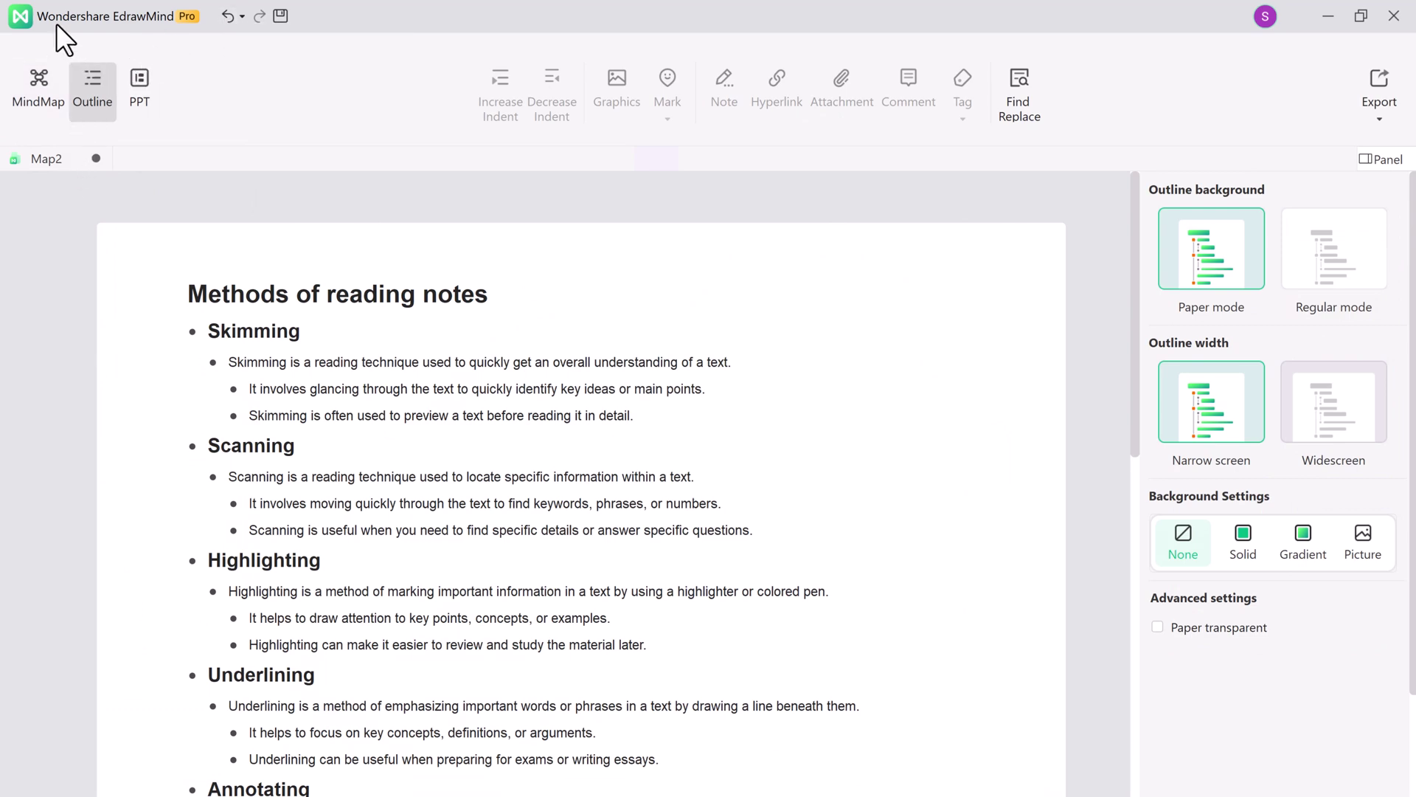
Step: From MindMap view, open AI video export with AI smart recording and an English female voice
{"action": "left_click", "coordinate": [36, 98]}
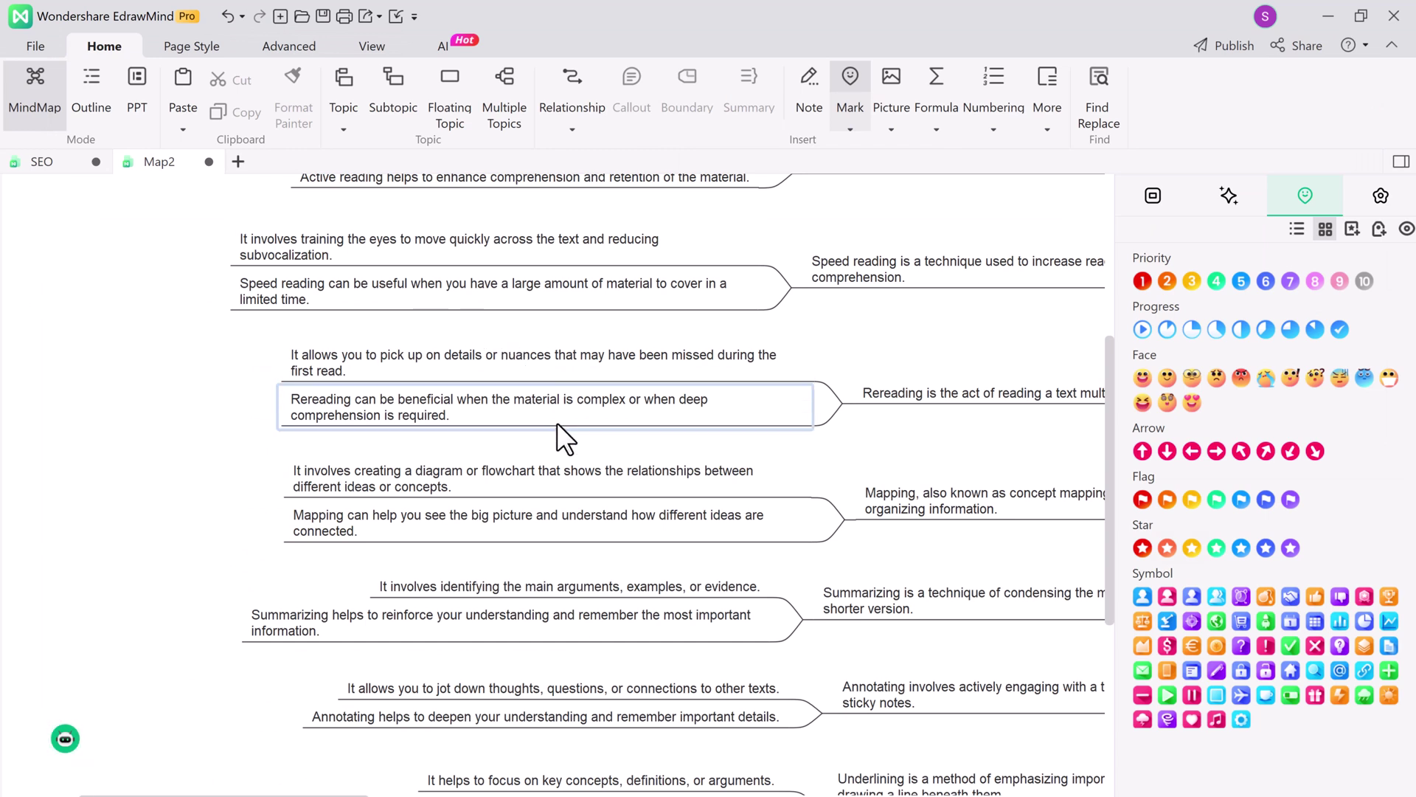
{"action": "left_click", "coordinate": [442, 45]}
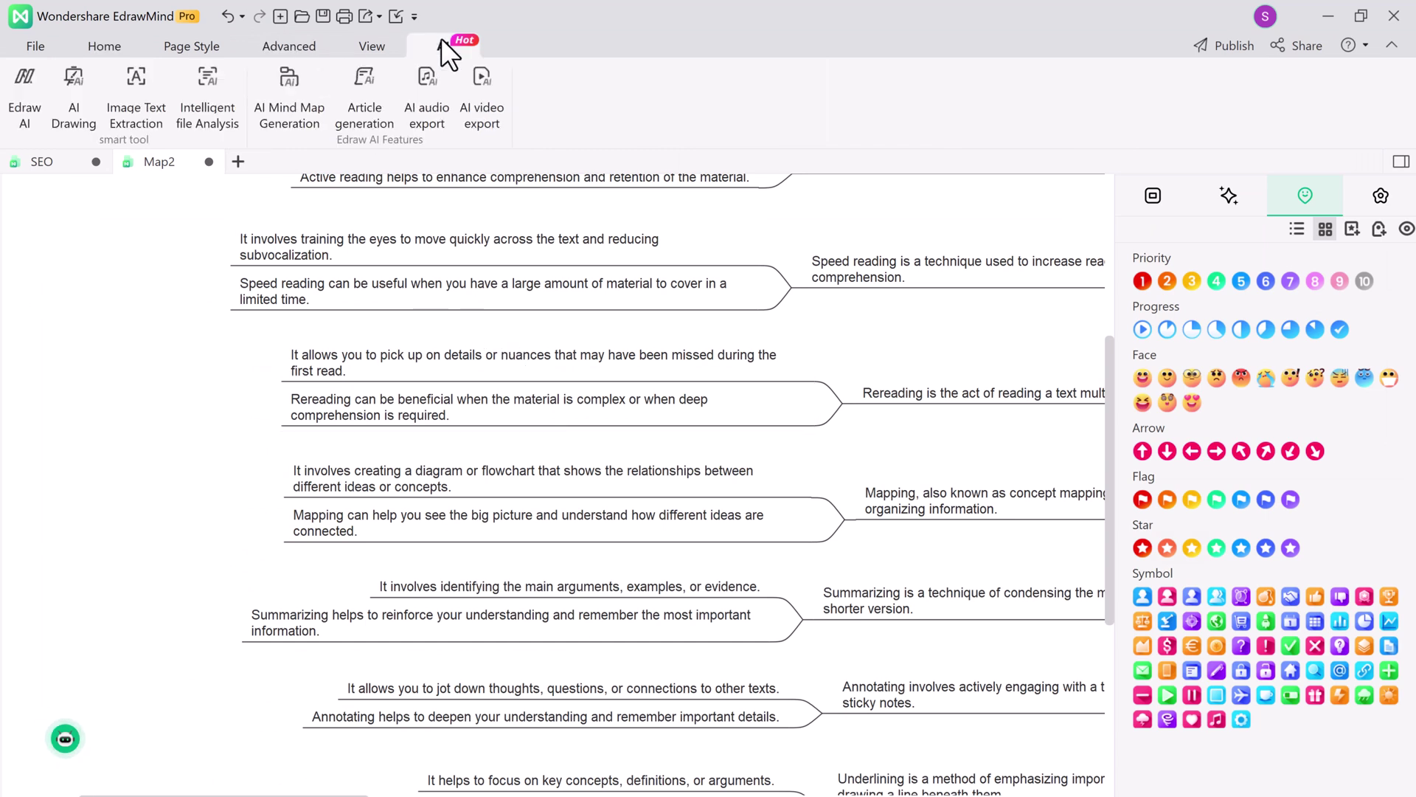
{"action": "left_click", "coordinate": [484, 115]}
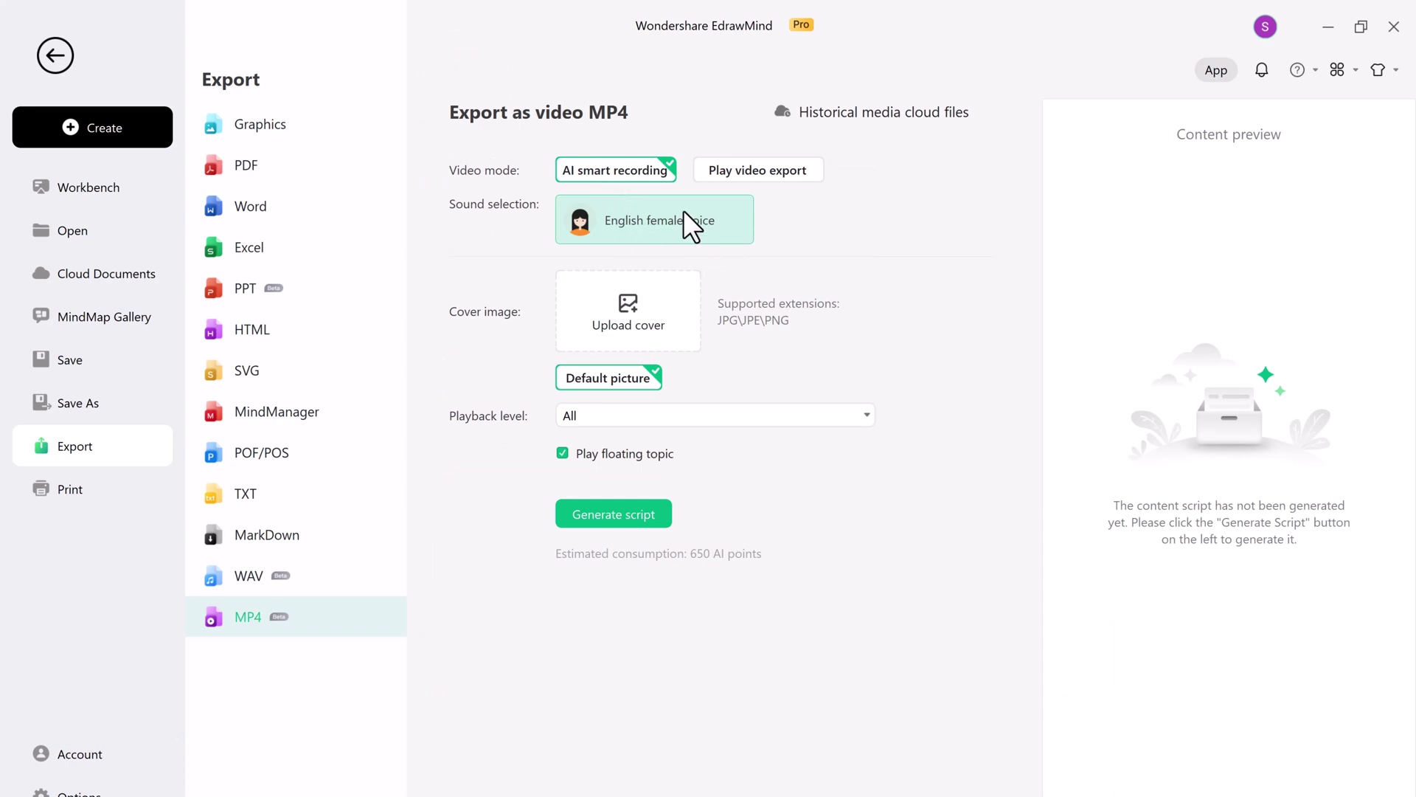
Step: Keep the video export on AI smart recording mode with playback level All
{"action": "left_click", "coordinate": [759, 172]}
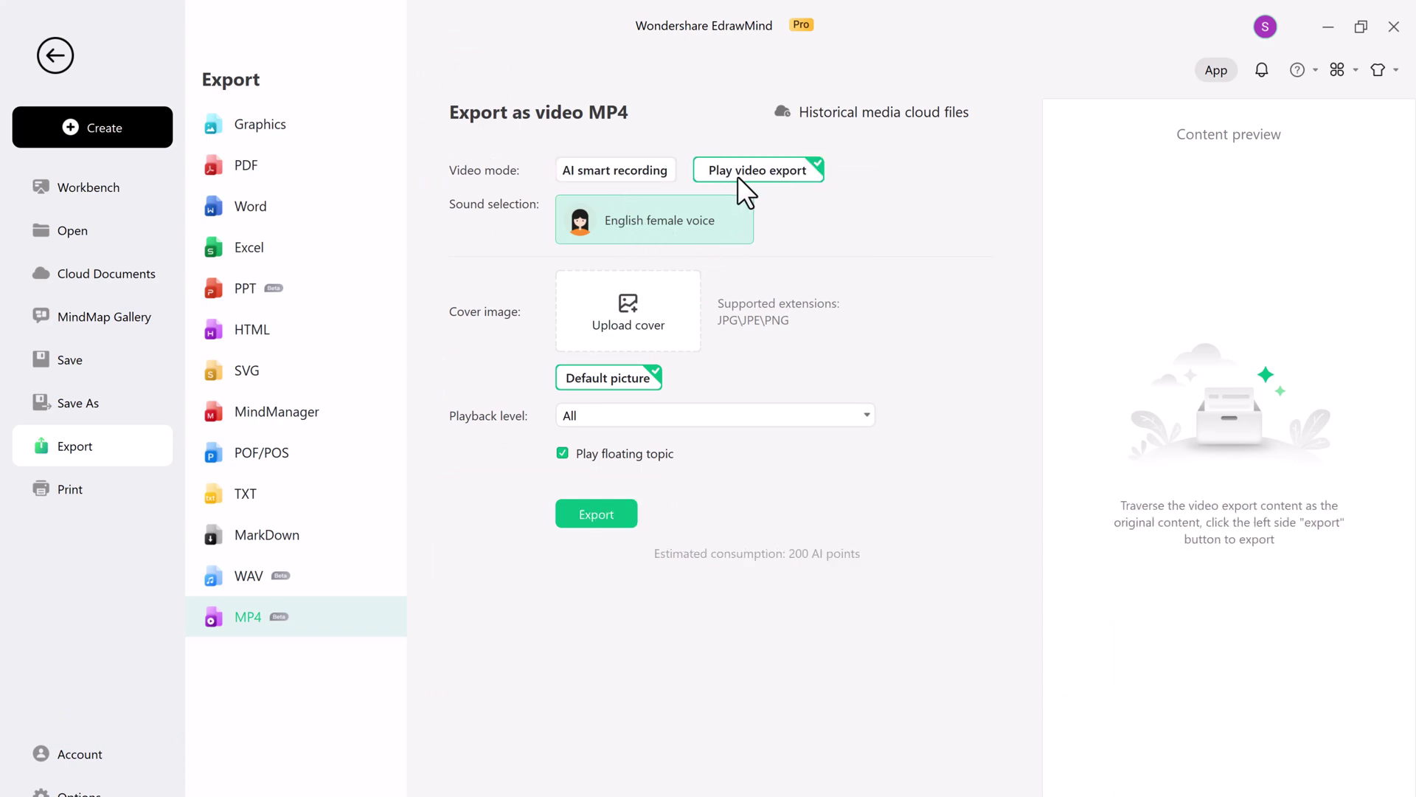
{"action": "left_click", "coordinate": [612, 168]}
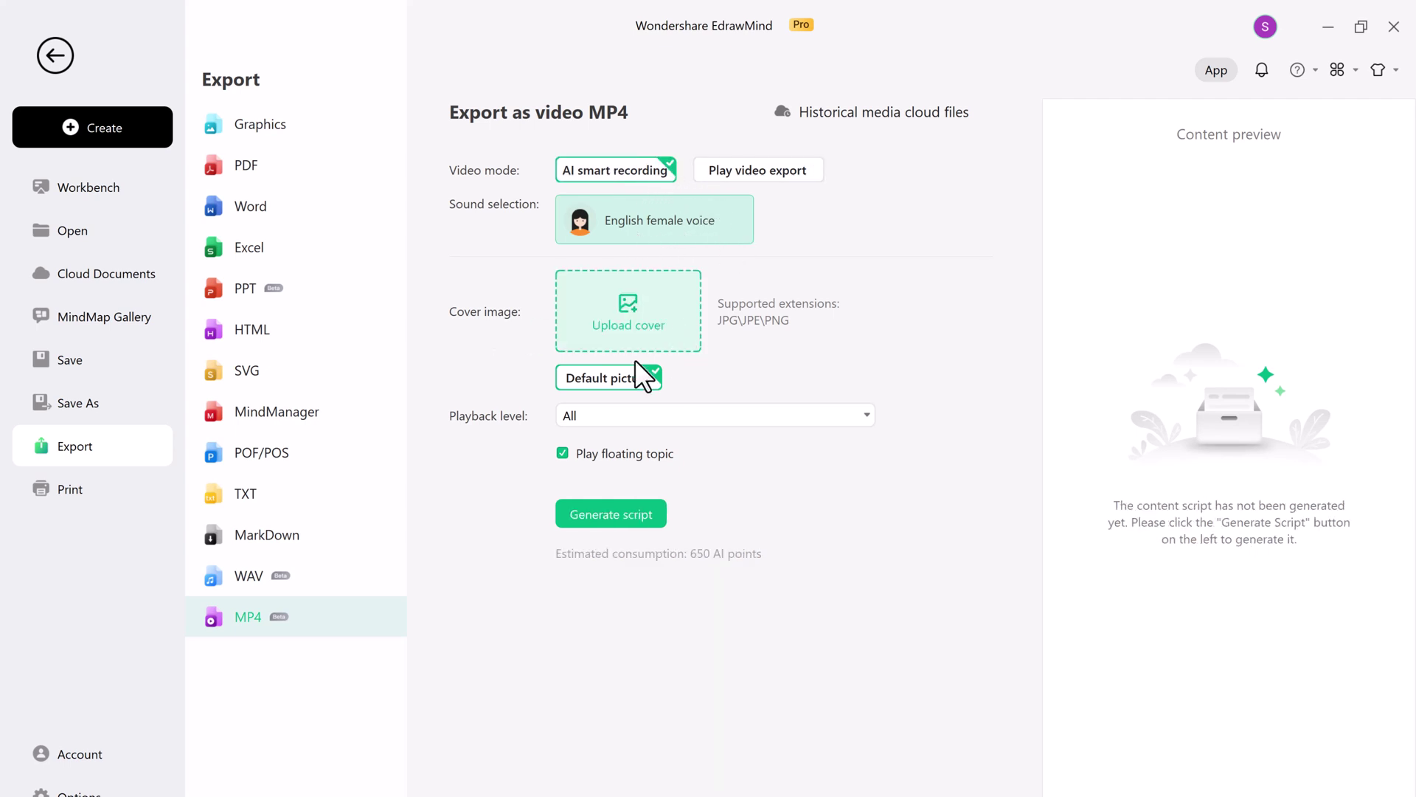
{"action": "left_click", "coordinate": [803, 409]}
{"action": "left_click", "coordinate": [745, 438]}
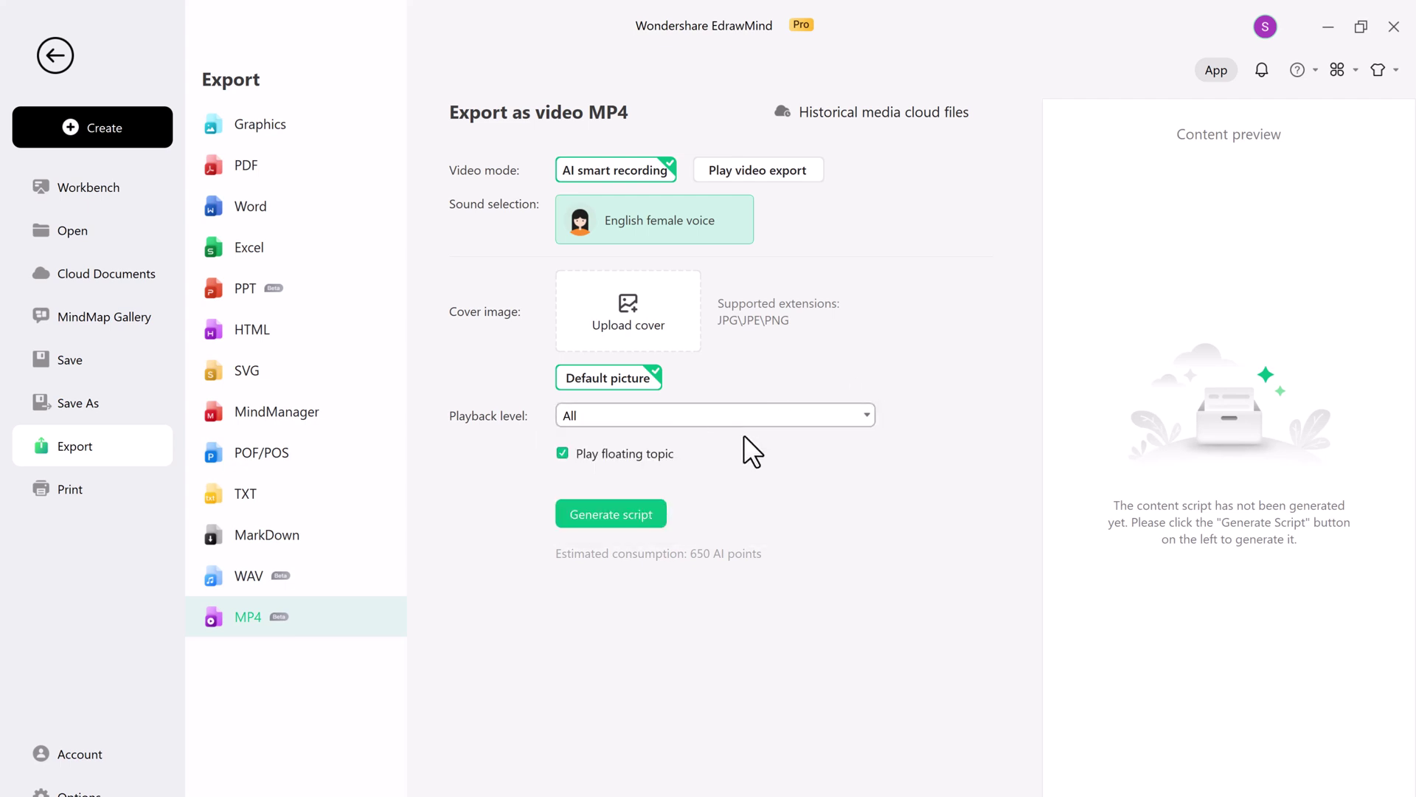
Step: Generate the AI narration script and export the reading-notes map as an MP4 video
{"action": "left_click", "coordinate": [620, 520]}
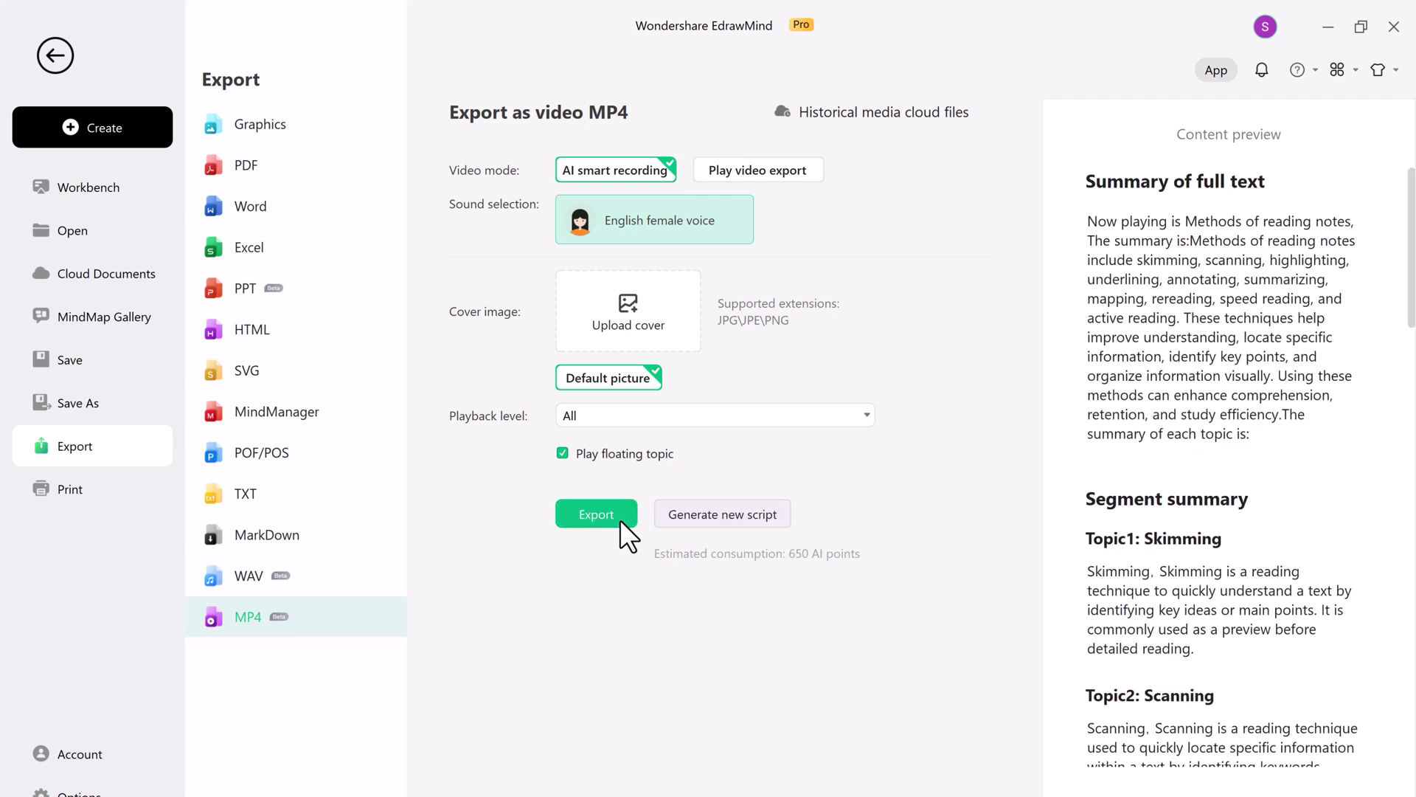
{"action": "left_click", "coordinate": [620, 520]}
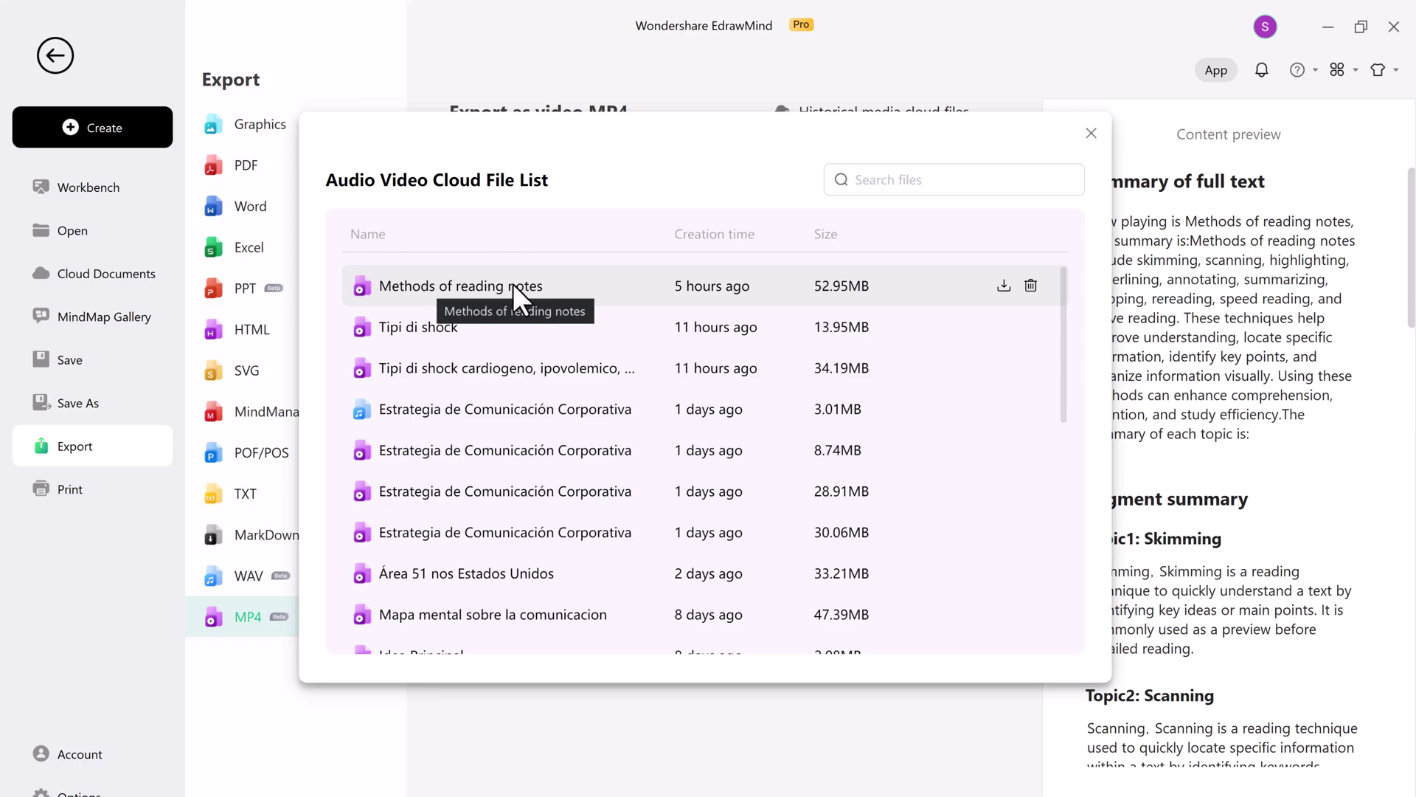
Step: Save the 'Methods of reading notes' MP4 to Videos and skip through the Scanning and Underlining parts
{"action": "left_click", "coordinate": [1004, 287]}
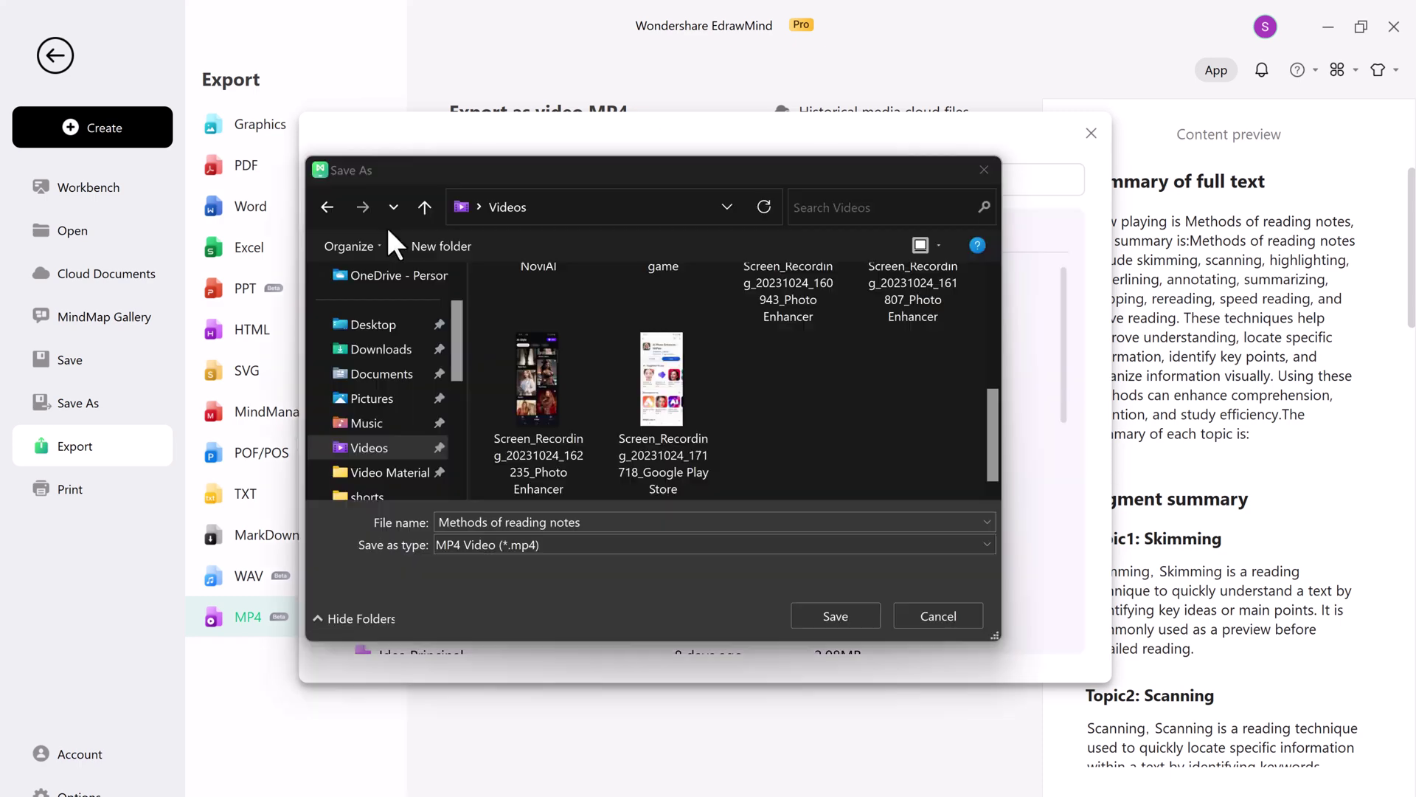
{"action": "left_click", "coordinate": [812, 619]}
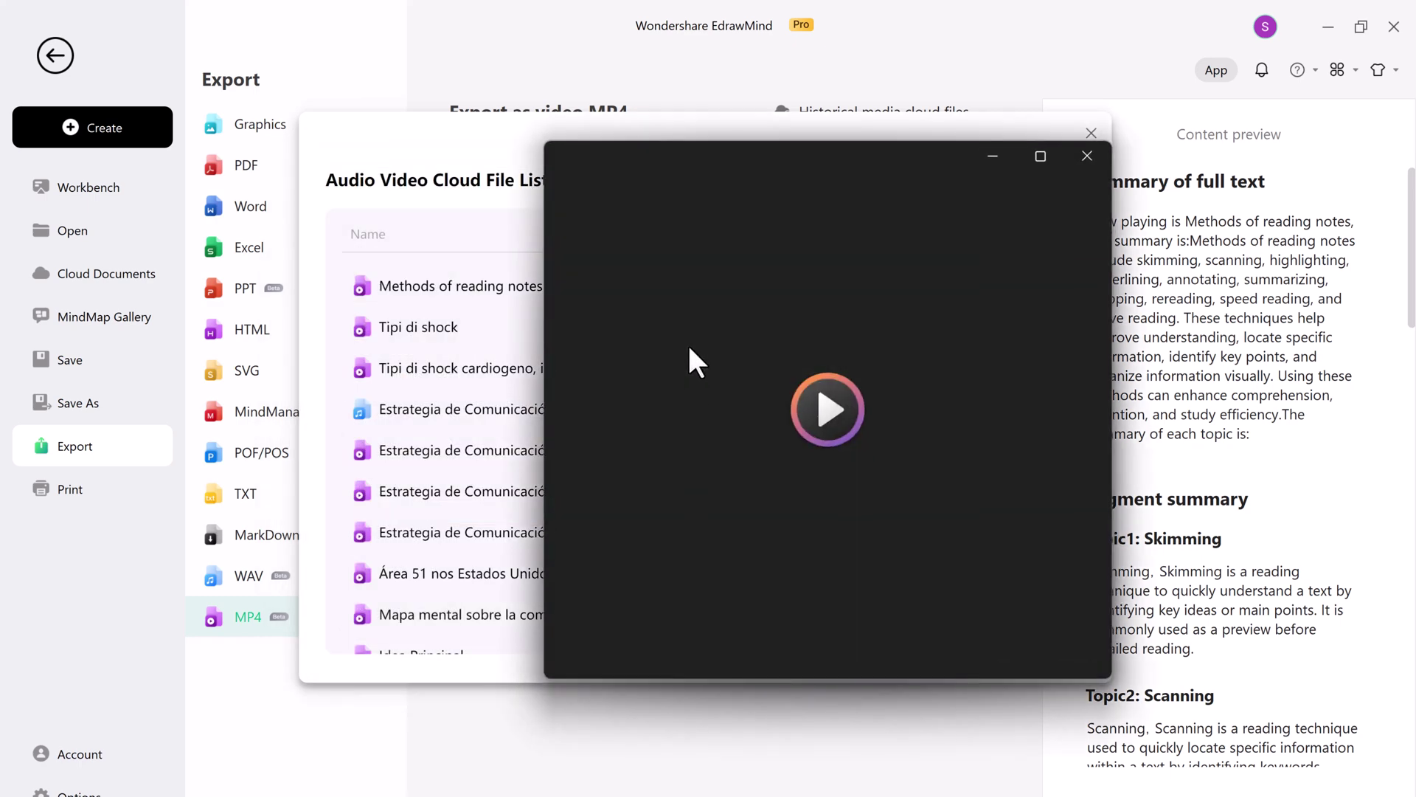
{"action": "mouse_move", "coordinate": [751, 519]}
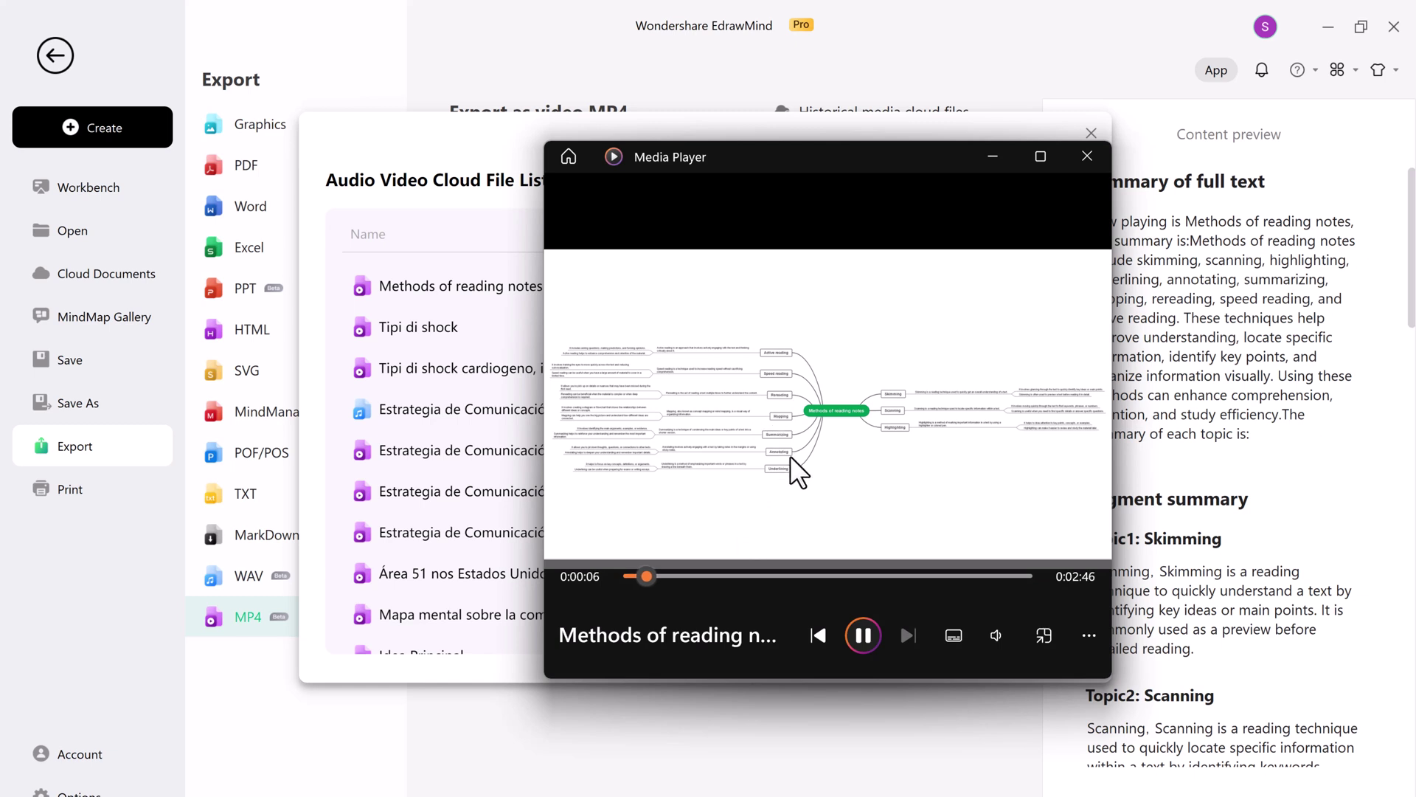
{"action": "left_click", "coordinate": [726, 576]}
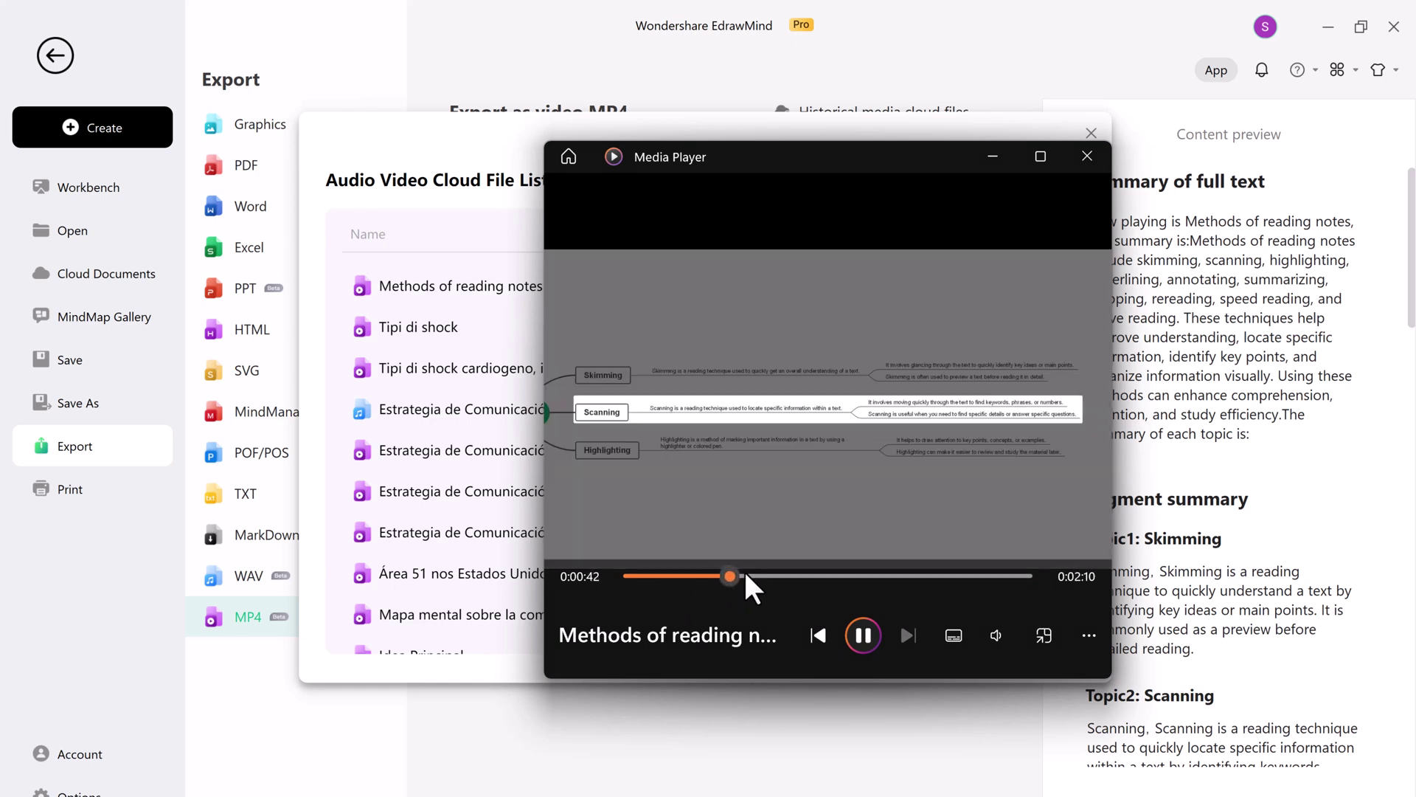
{"action": "left_click", "coordinate": [798, 576]}
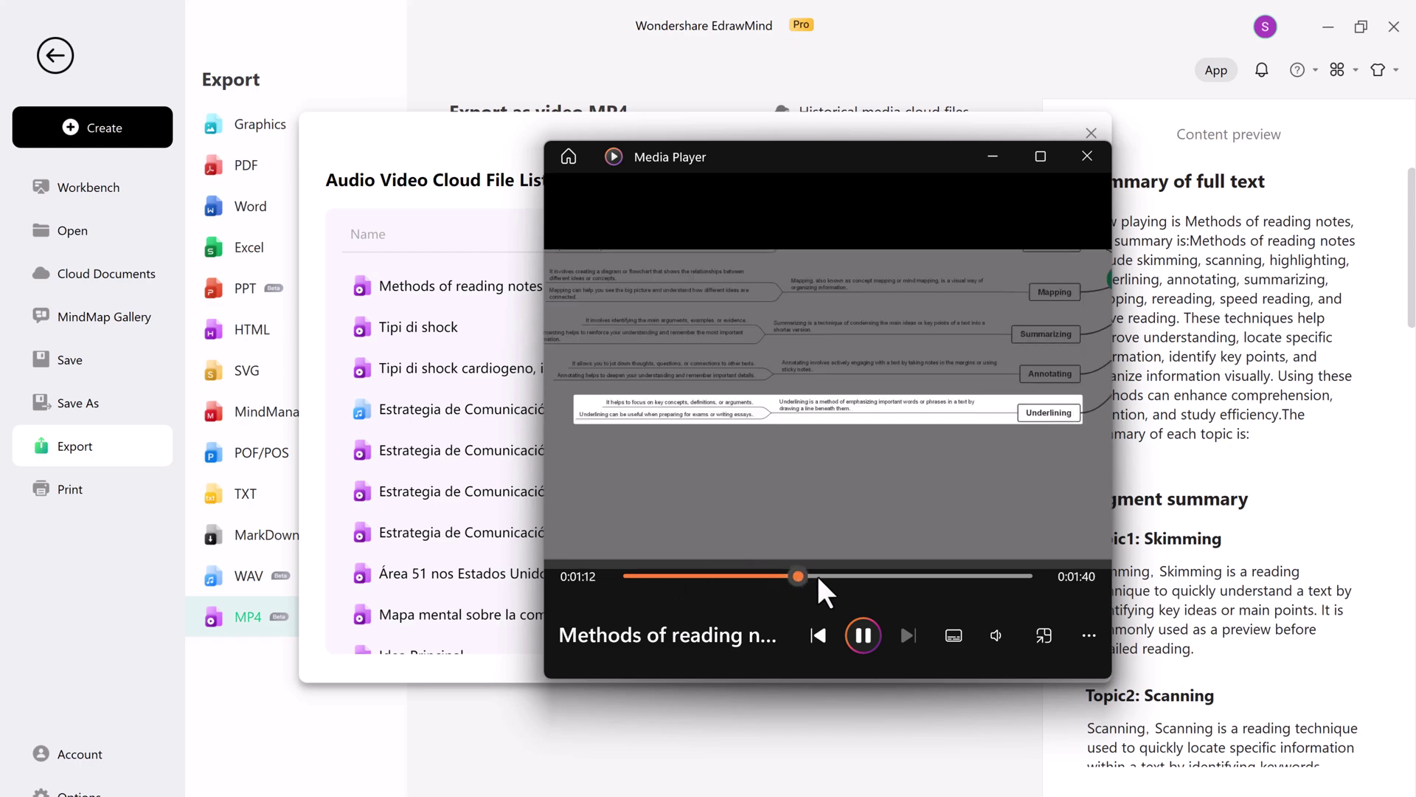
{"action": "left_click", "coordinate": [852, 576]}
Step: Jump ahead through Mapping, Rereading and Speed reading, then close the player and cloud file list
{"action": "left_click", "coordinate": [877, 576]}
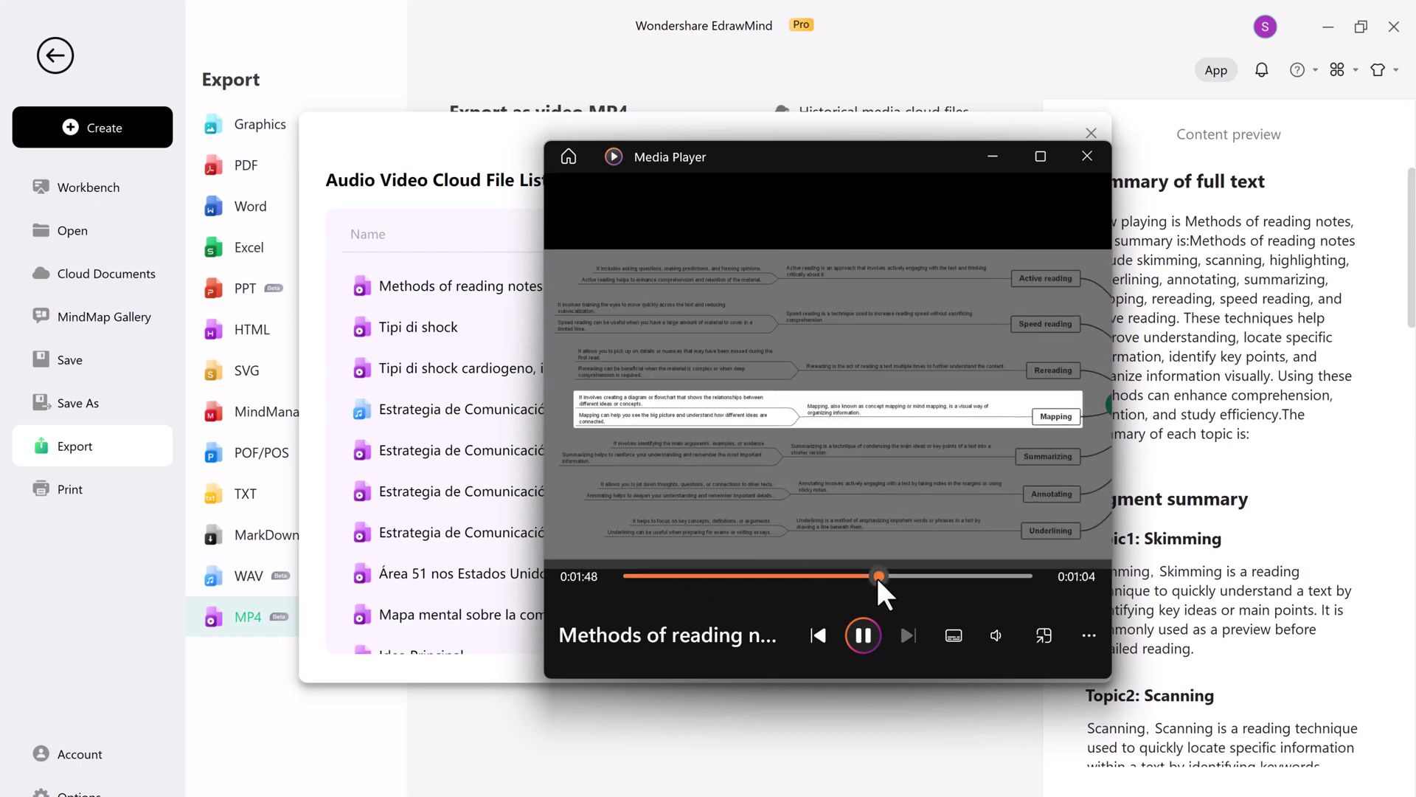
{"action": "left_click", "coordinate": [910, 576]}
{"action": "left_click", "coordinate": [937, 576]}
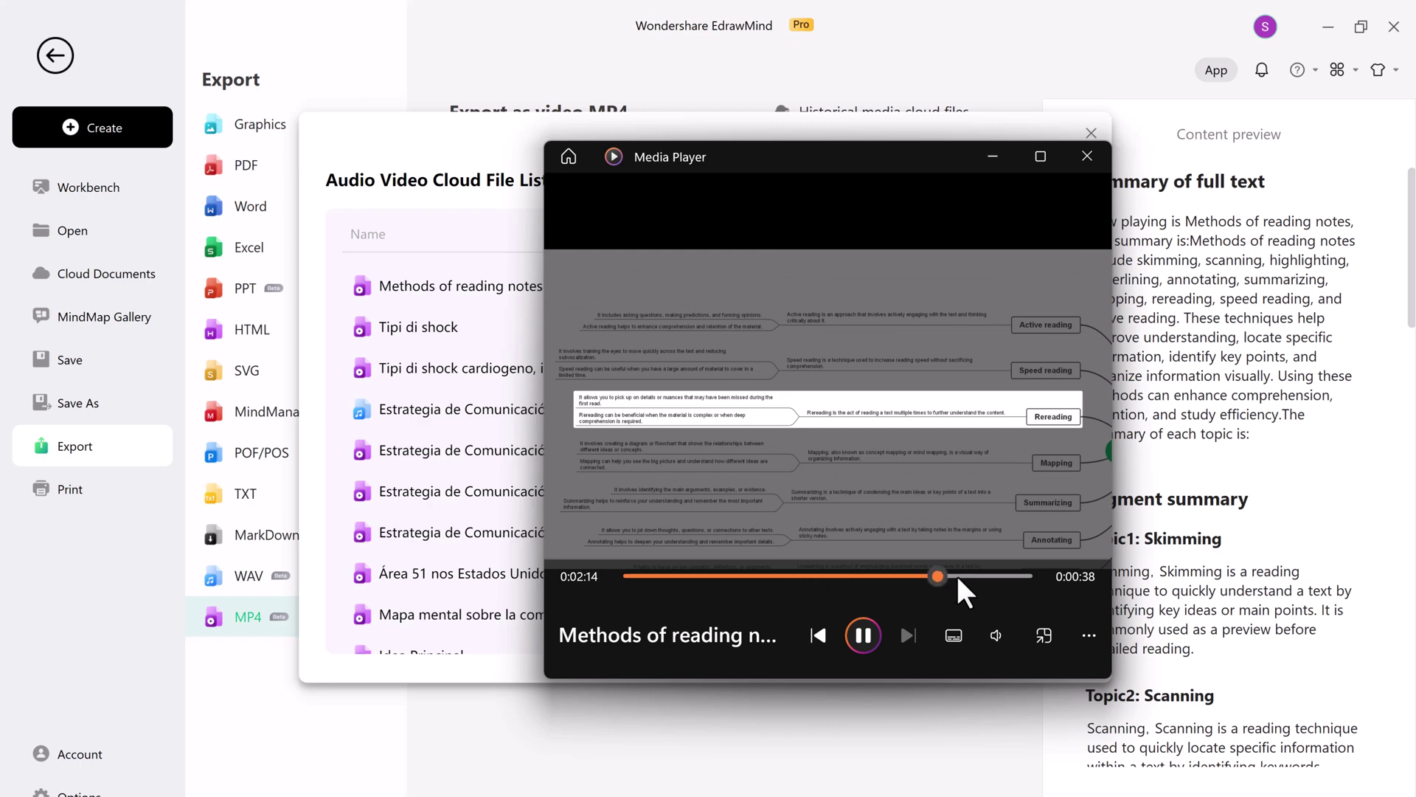
{"action": "left_click", "coordinate": [987, 576]}
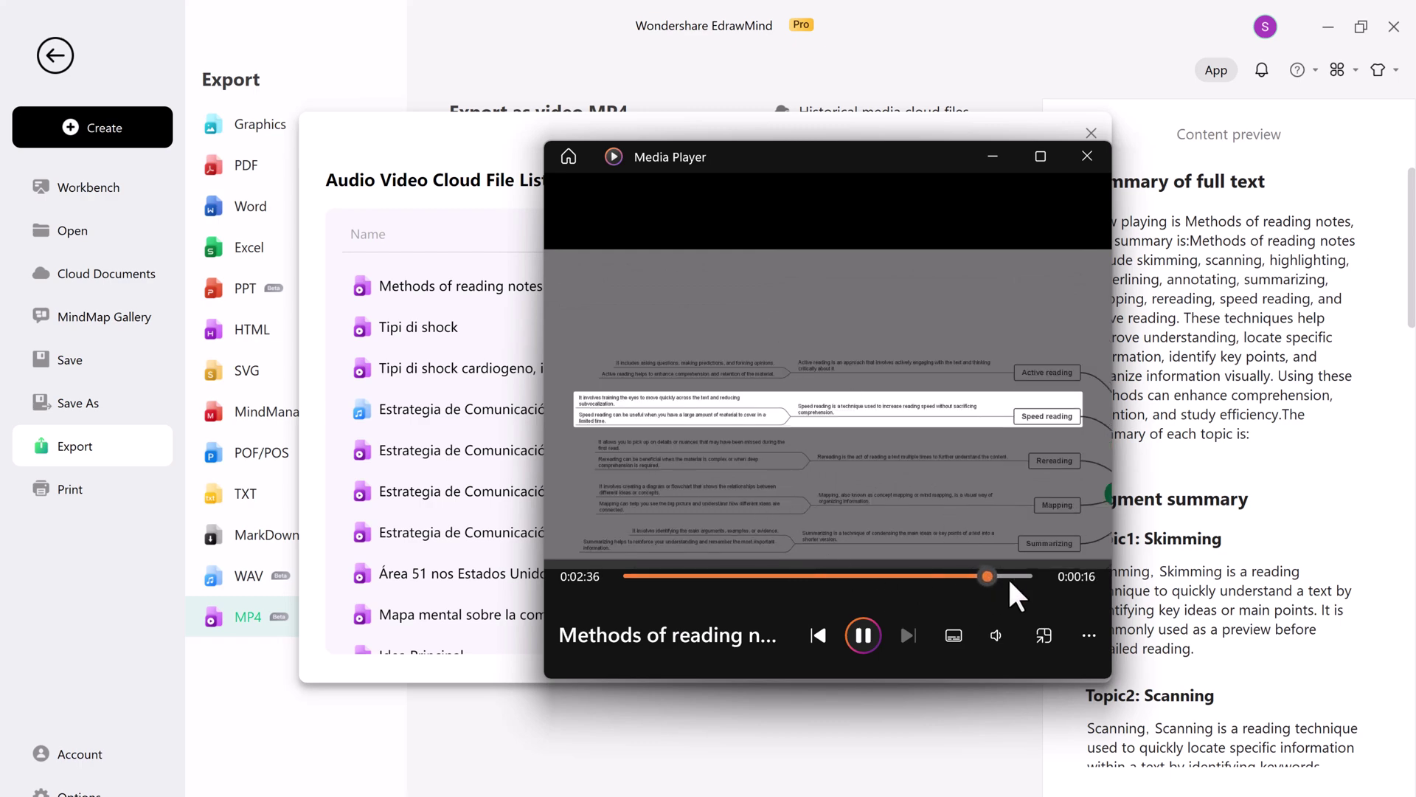
{"action": "left_click", "coordinate": [1095, 159]}
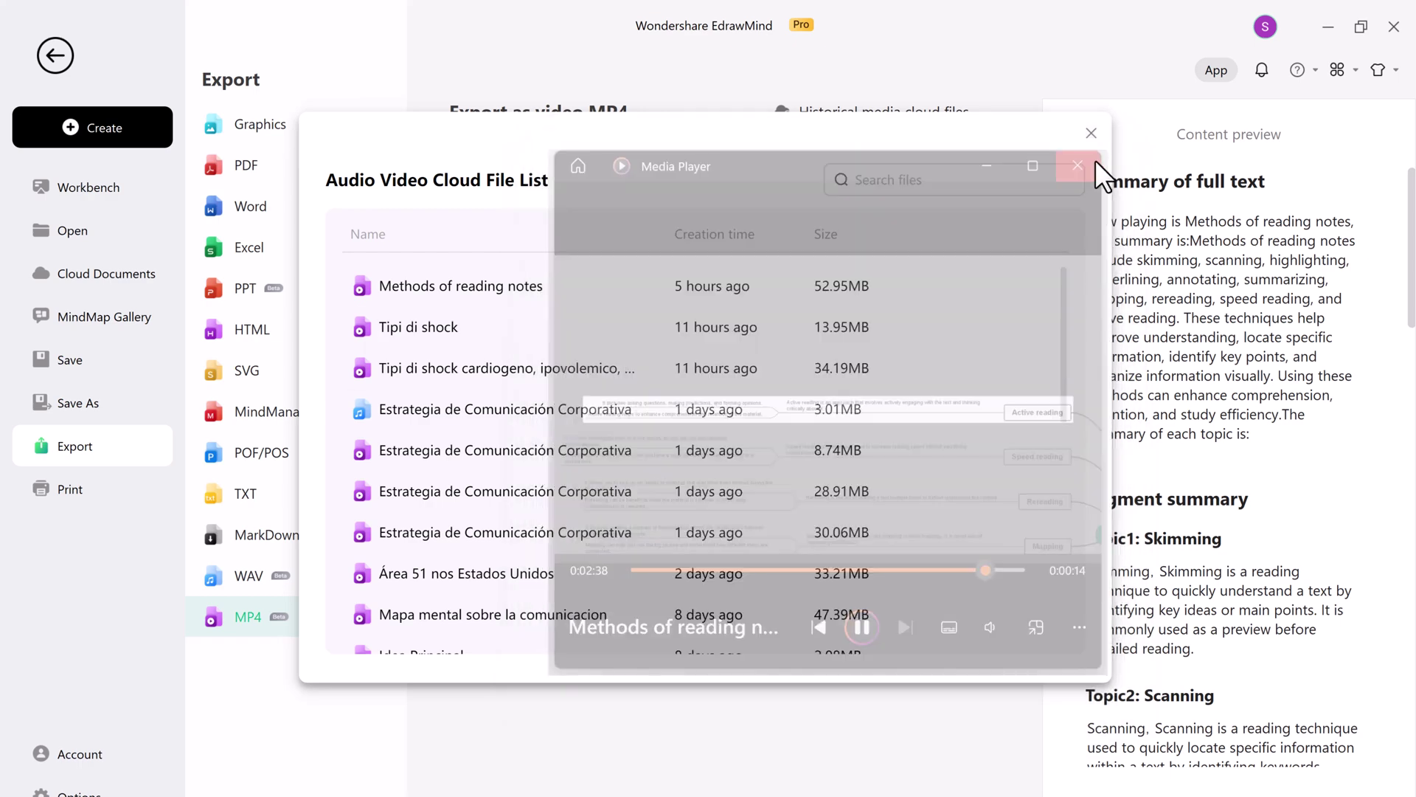
{"action": "left_click", "coordinate": [1090, 133]}
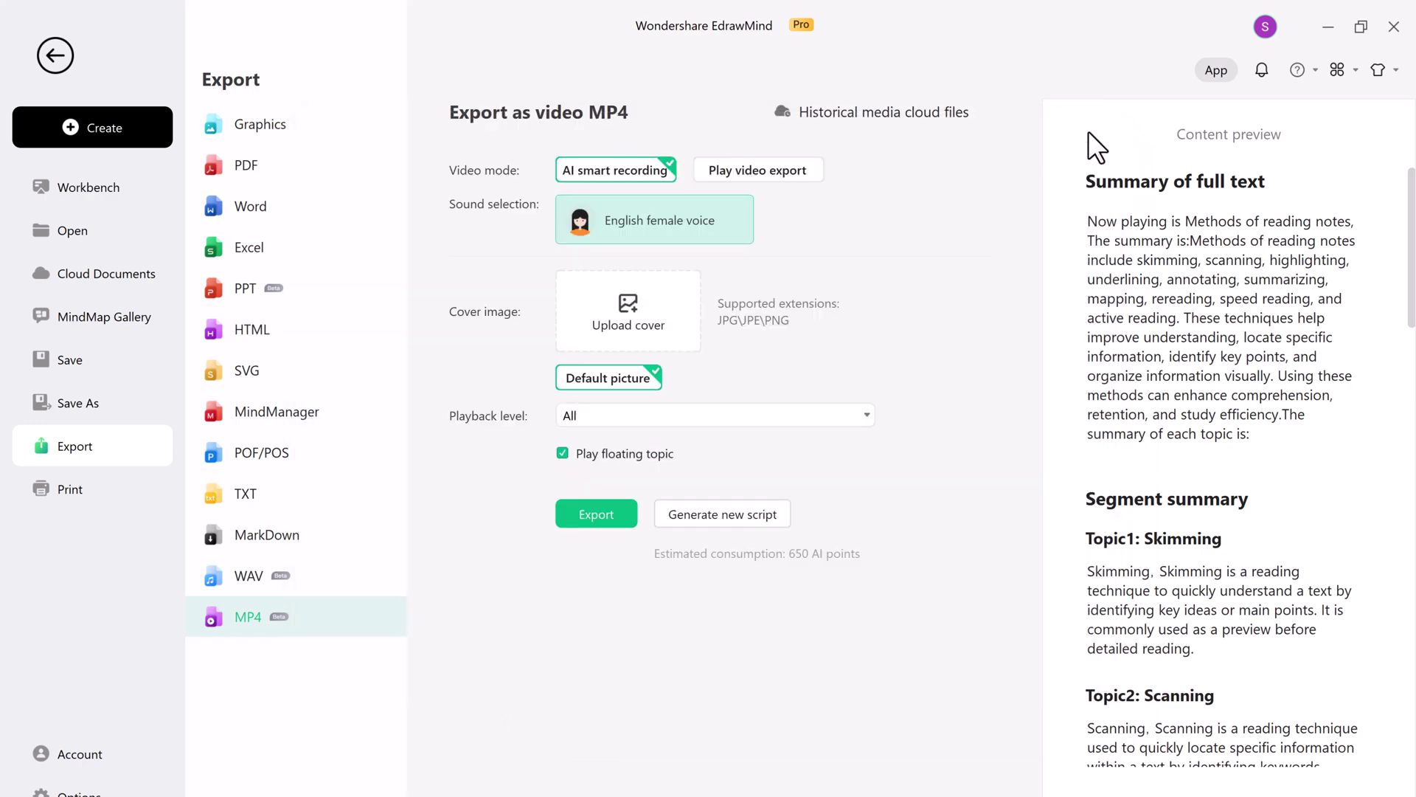
Step: Leave the export page for the 'Methods of reading notes' map and bring up the Edraw AI chat panel
{"action": "left_click", "coordinate": [55, 55]}
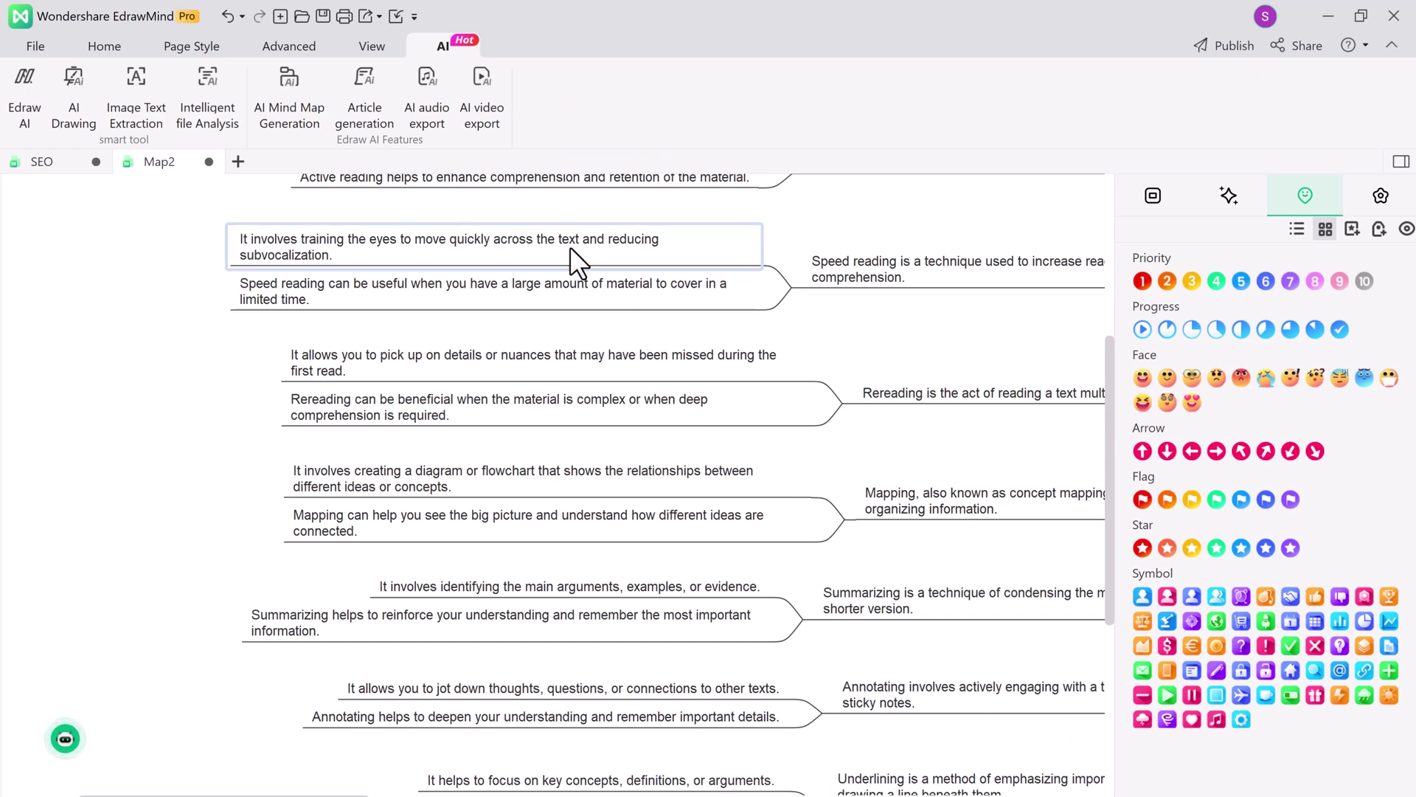
{"action": "scroll", "coordinate": [546, 410], "scroll_direction": "down", "scroll_amount": 1}
{"action": "scroll", "coordinate": [466, 432], "scroll_direction": "down", "scroll_amount": 1}
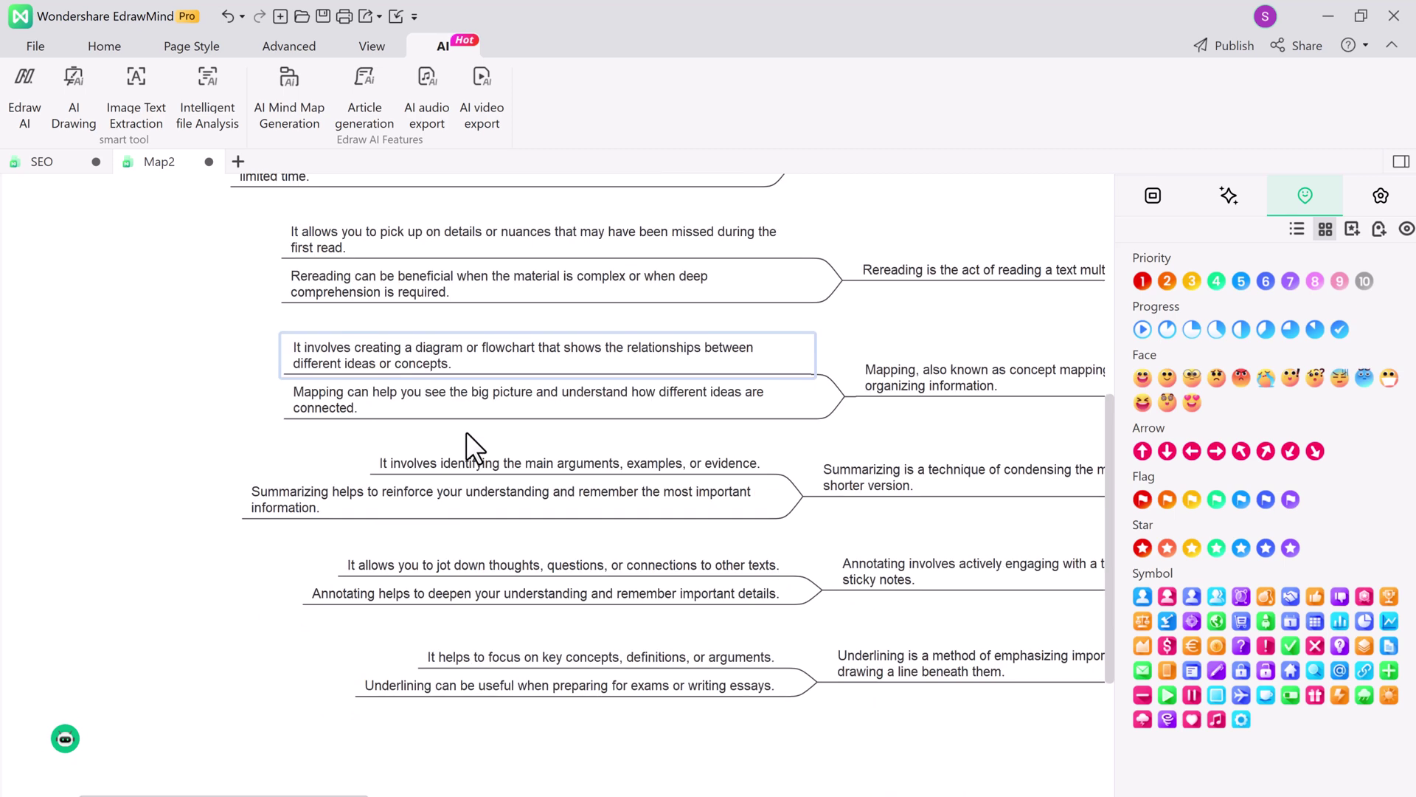
{"action": "scroll", "coordinate": [510, 455], "scroll_direction": "up", "scroll_amount": 1}
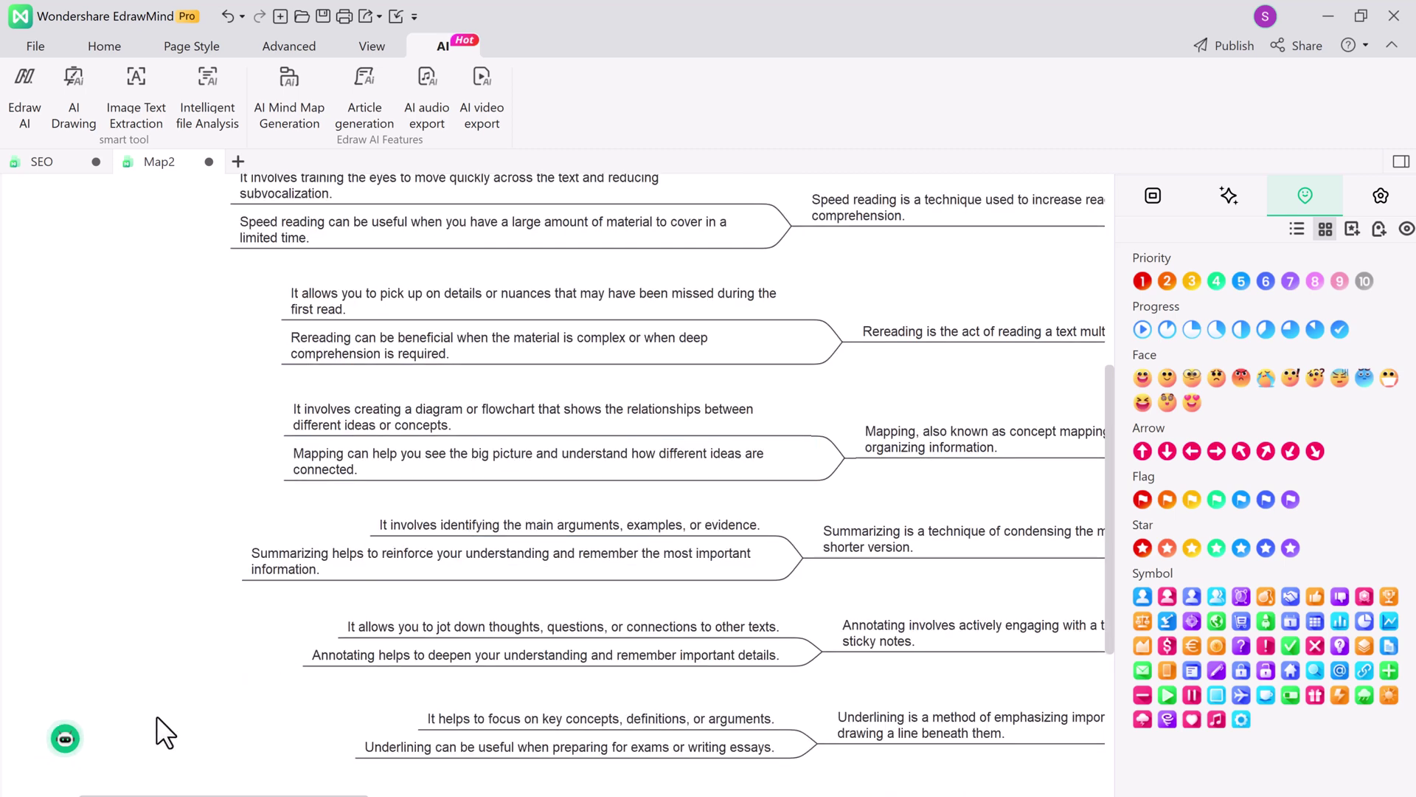
{"action": "scroll", "coordinate": [352, 706], "scroll_direction": "down", "scroll_amount": 5}
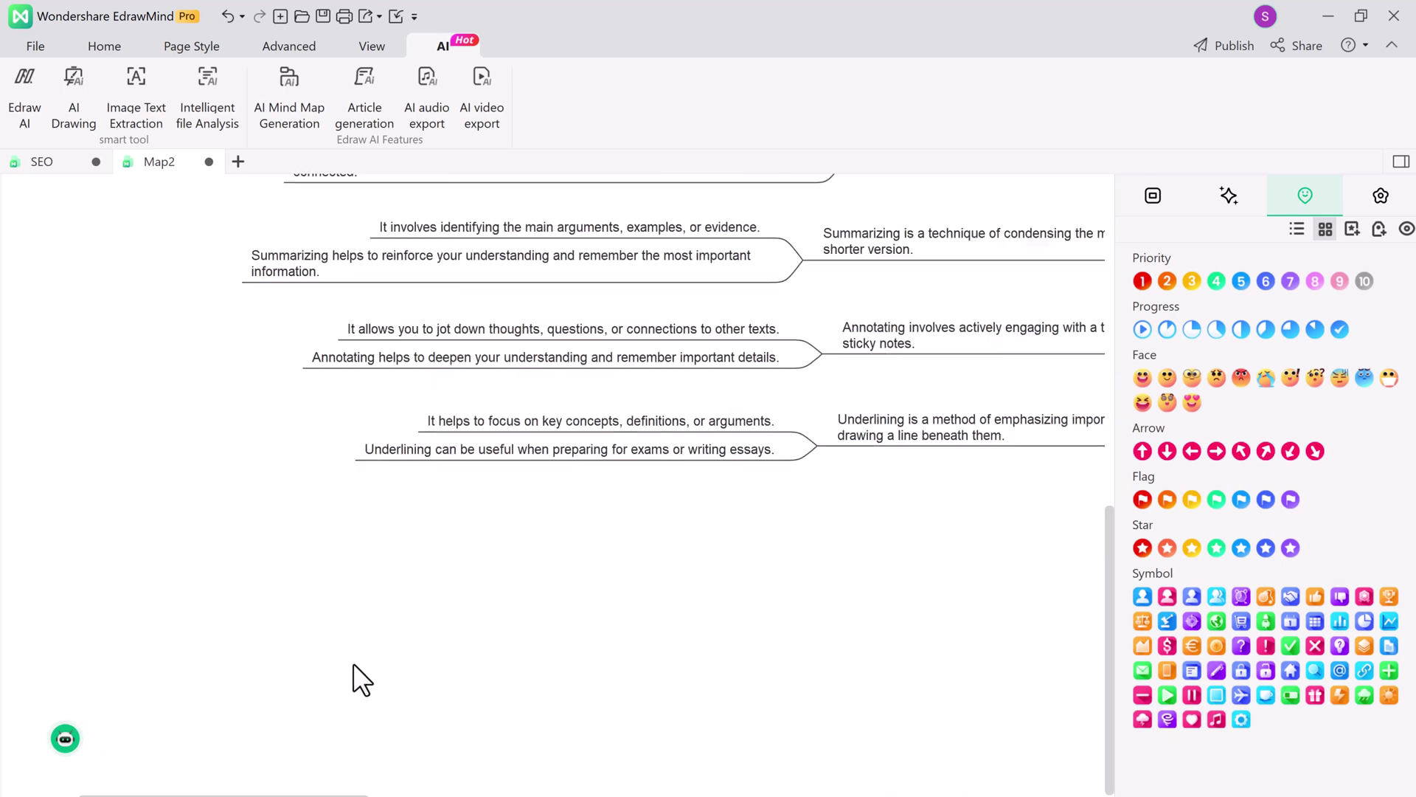
{"action": "left_click", "coordinate": [65, 738]}
{"action": "left_click", "coordinate": [667, 699]}
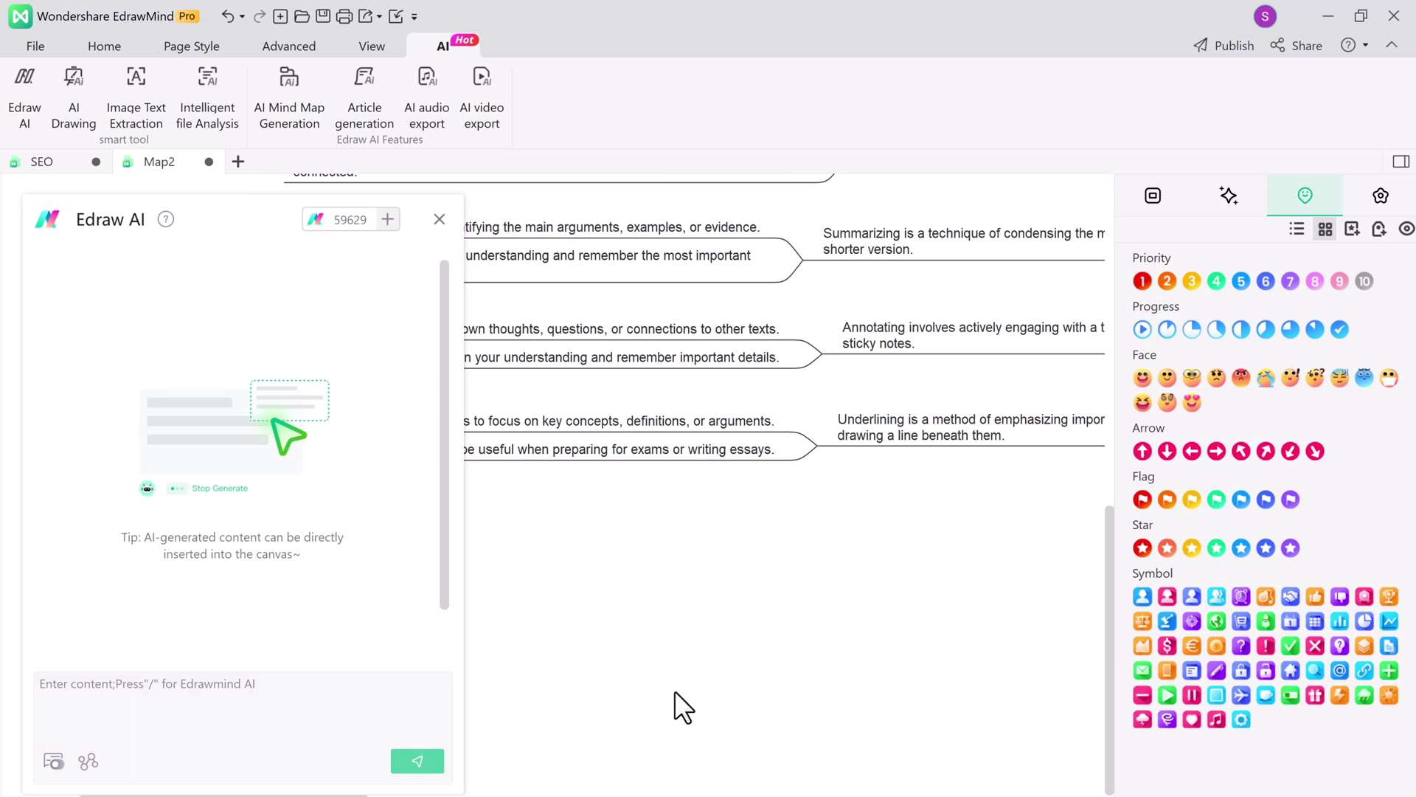